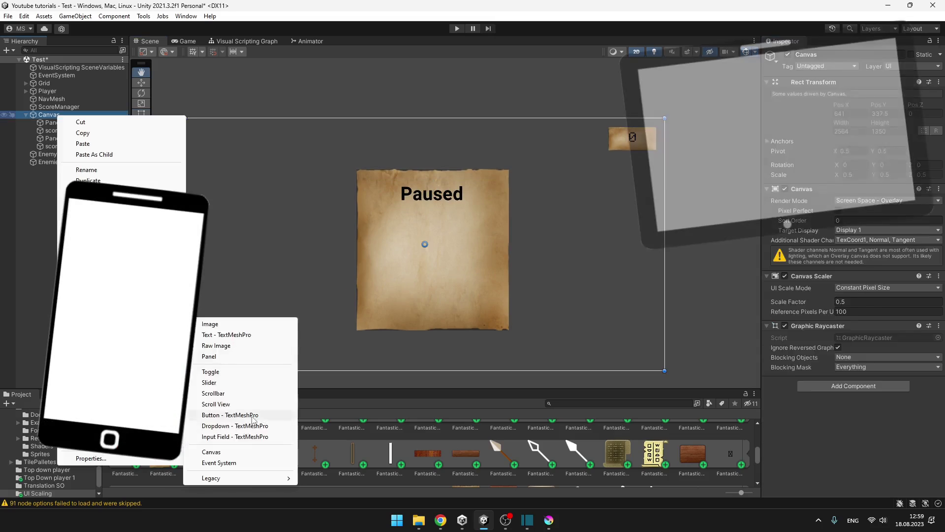
# - Add a TextMeshPro button as a child of the Canvas
pyautogui.click(230, 414)
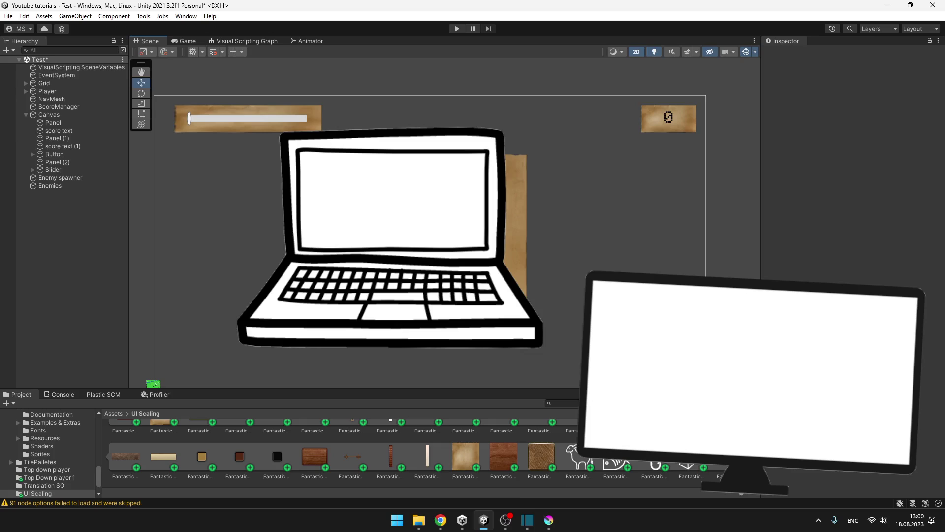
# - Preview the UI in the Game view with the 16:9 Aspect setting
pyautogui.click(185, 41)
pyautogui.click(253, 51)
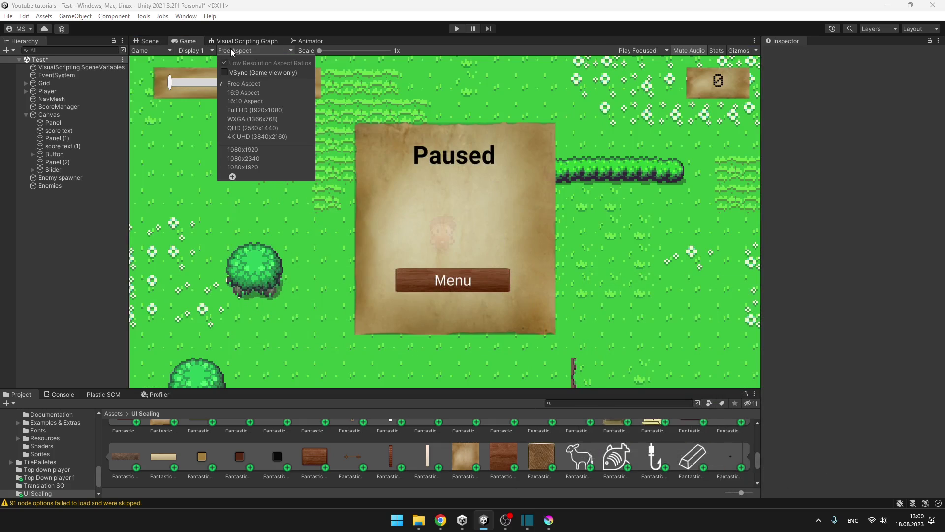
pyautogui.click(244, 93)
# - Preview the UI in the device simulator on the Apple iPad (6th gen), Apple iPhone 8 Plus and LG G3
pyautogui.click(150, 50)
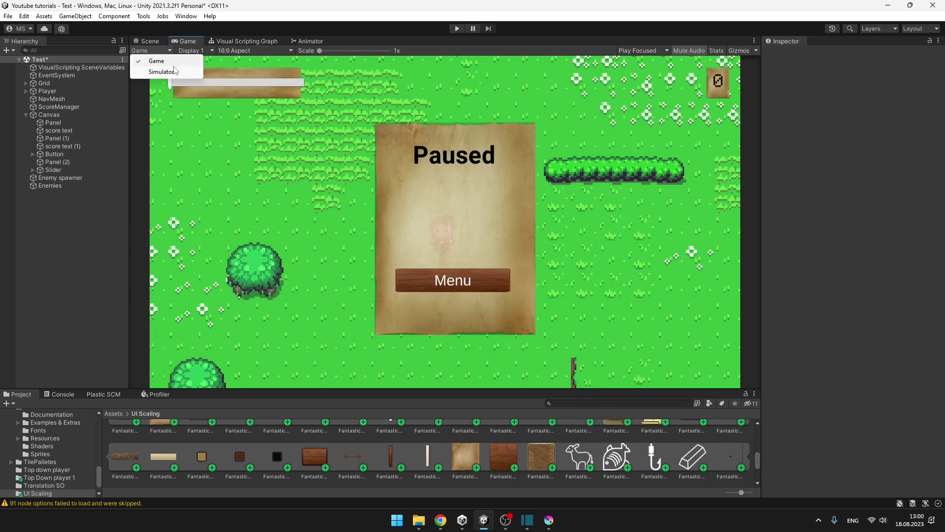
pyautogui.click(162, 71)
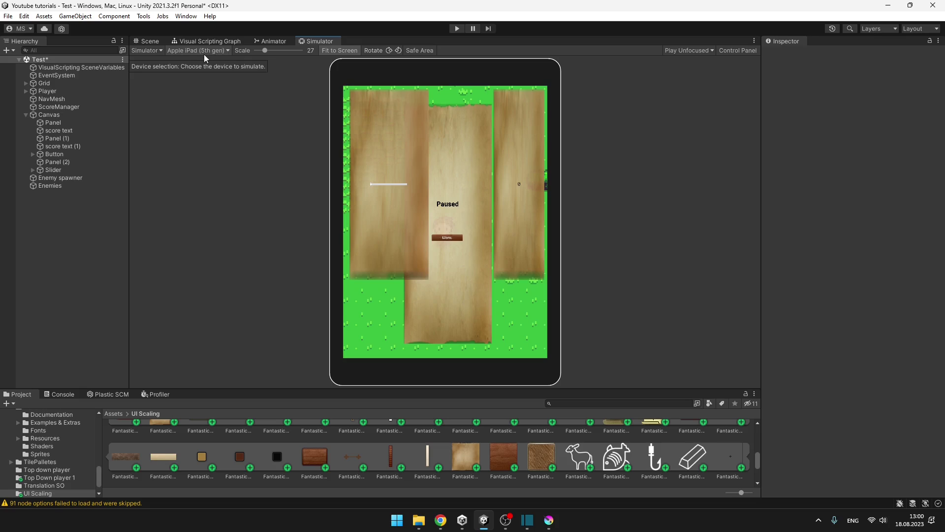
pyautogui.click(204, 53)
pyautogui.click(195, 79)
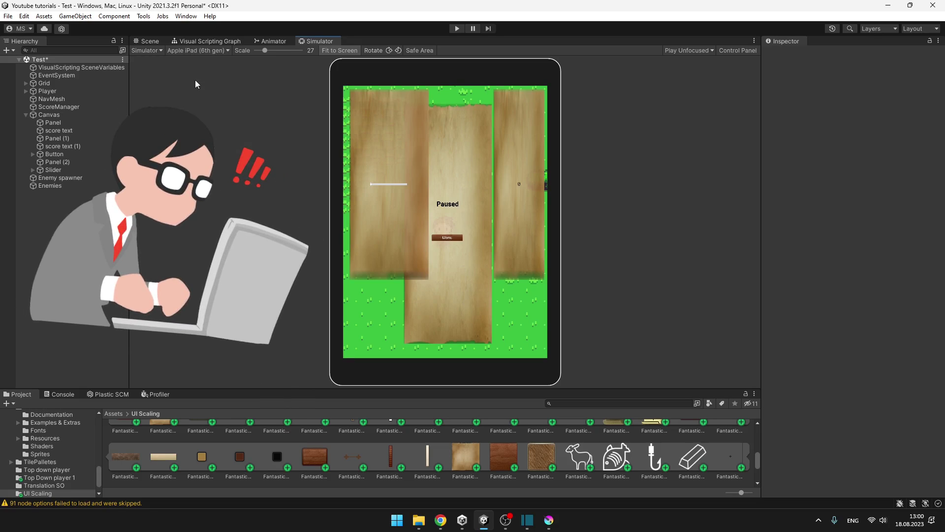
pyautogui.click(202, 51)
pyautogui.click(221, 138)
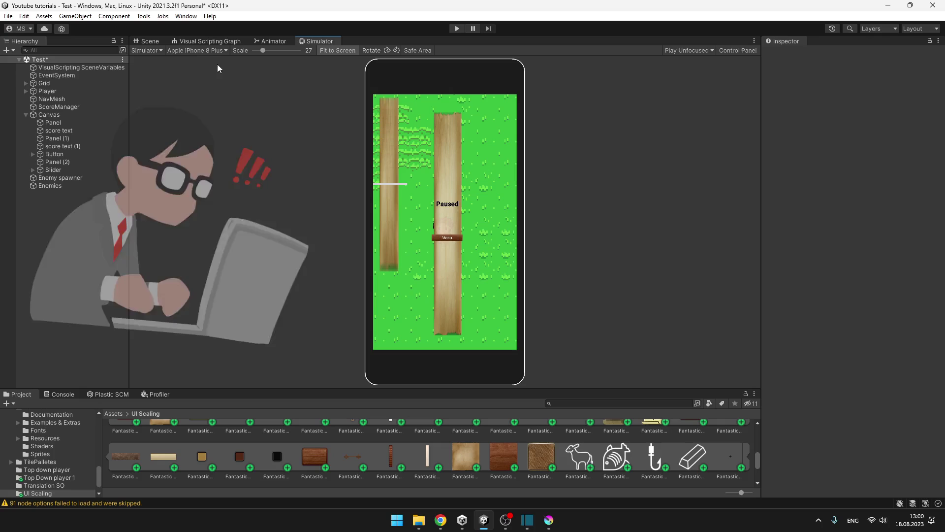
pyautogui.click(210, 51)
pyautogui.scroll(-3, 206, 150)
pyautogui.click(211, 135)
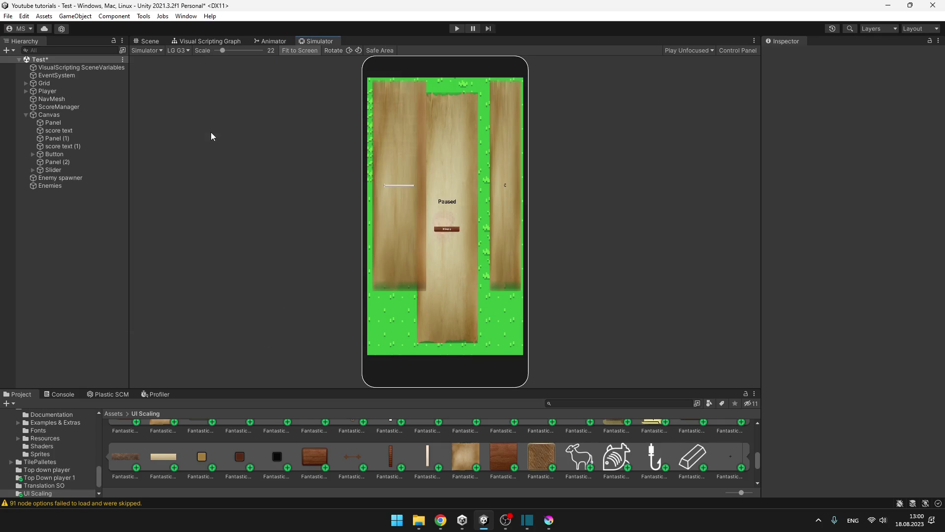
pyautogui.click(186, 50)
pyautogui.scroll(-5, 197, 108)
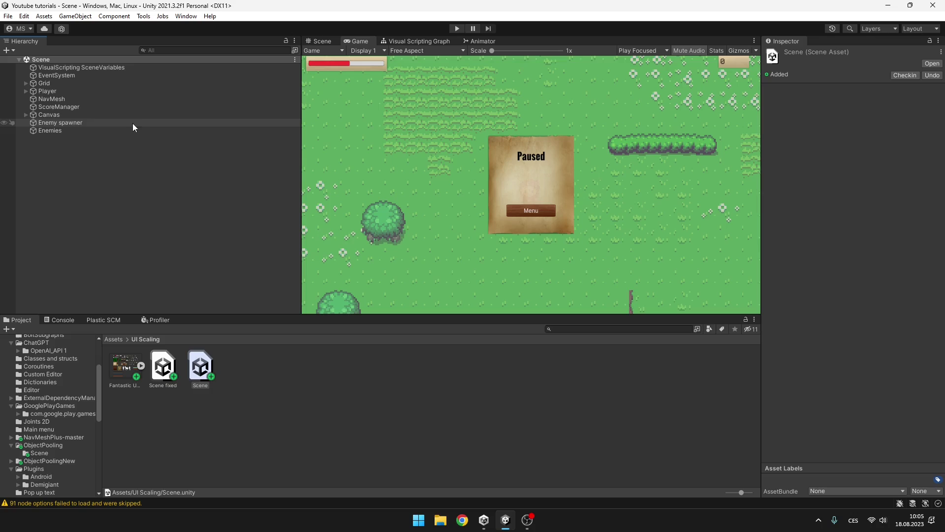
# - Expand the Canvas and set its Canvas Scaler's UI Scale Mode to Scale With Screen Size
pyautogui.click(46, 115)
pyautogui.click(25, 115)
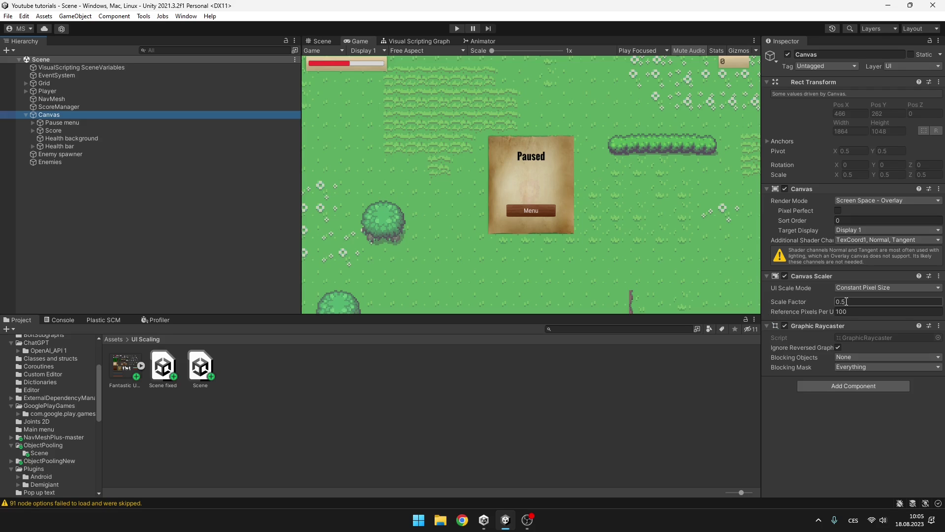
pyautogui.click(878, 287)
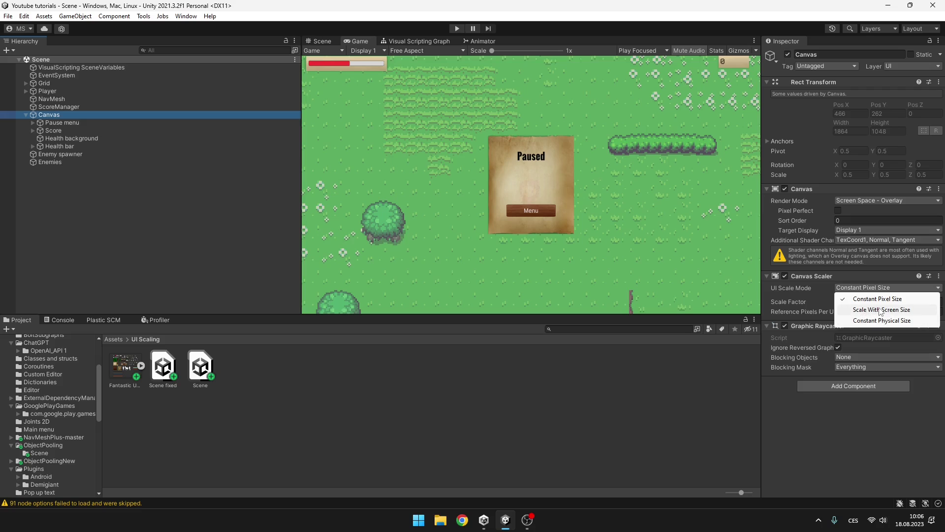
pyautogui.click(880, 310)
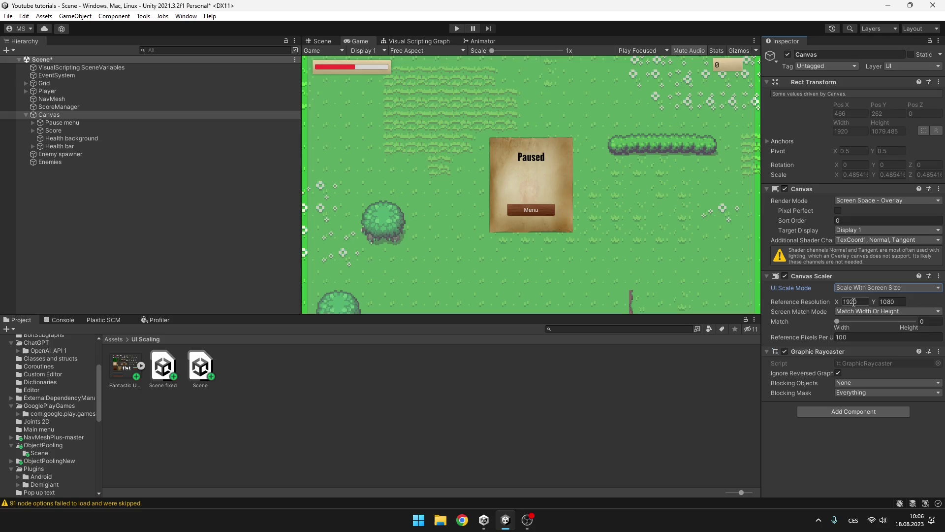
# - Set the Canvas Scaler's Match value to 0.85 and resize the Game view to check the scaling
pyautogui.click(853, 302)
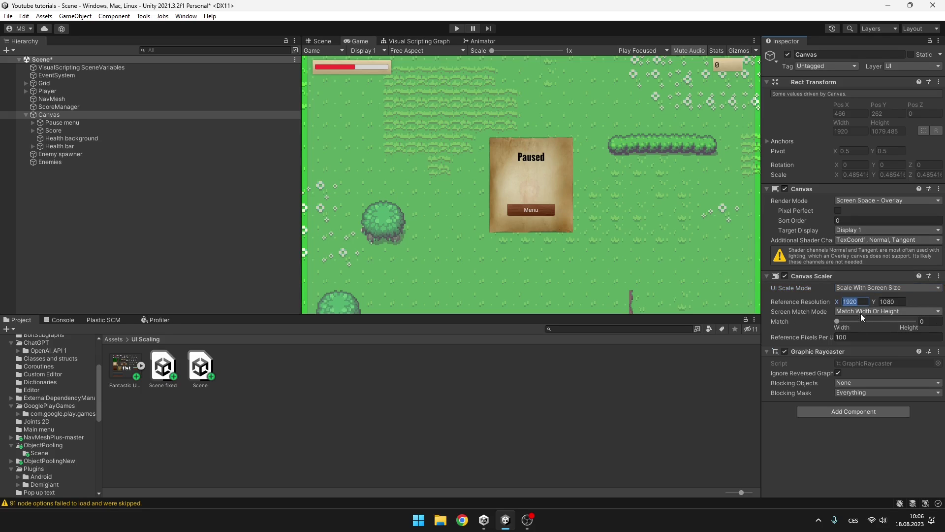
pyautogui.click(896, 301)
pyautogui.moveTo(837, 321); pyautogui.dragTo(881, 330)
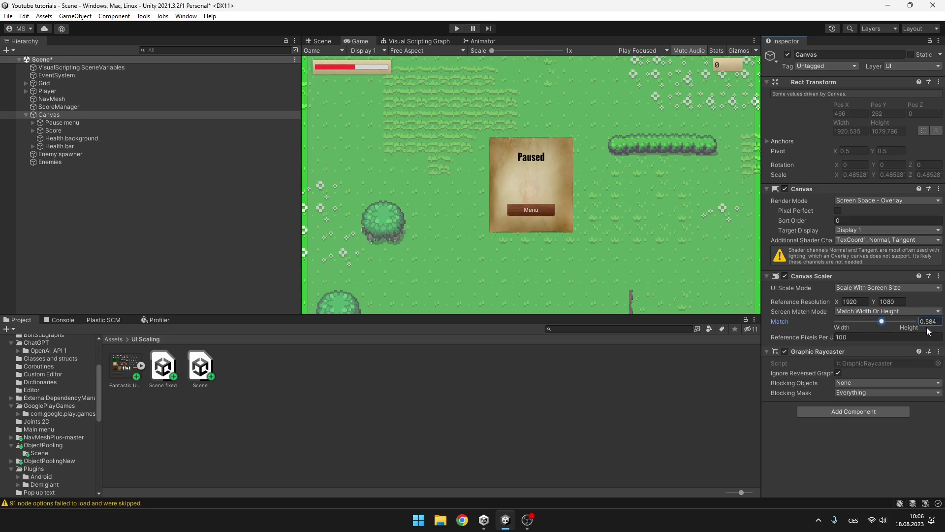
pyautogui.click(927, 321)
pyautogui.write('0.8')
pyautogui.write('5')
pyautogui.press('Return')
pyautogui.moveTo(299, 162)
pyautogui.mouseDown()
pyautogui.moveTo(511, 158)
pyautogui.moveTo(127, 155)
pyautogui.moveTo(587, 163)
pyautogui.moveTo(296, 167)
pyautogui.moveTo(364, 176)
pyautogui.moveTo(281, 178)
pyautogui.moveTo(301, 179)
pyautogui.mouseUp()
pyautogui.moveTo(340, 314); pyautogui.dragTo(561, 296)
# - Switch the UI Scale Mode to Constant Pixel Size and preview the UI in the maximized Game view
pyautogui.click(869, 288)
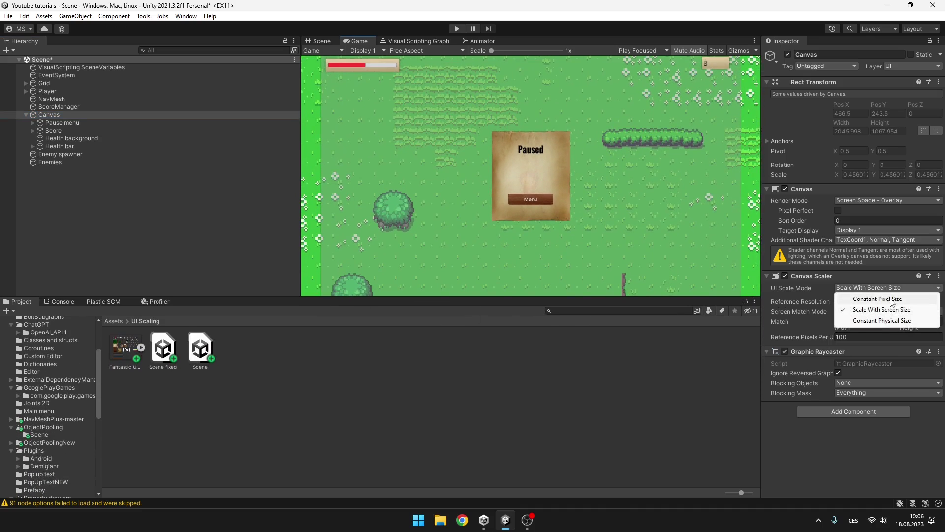
pyautogui.click(890, 299)
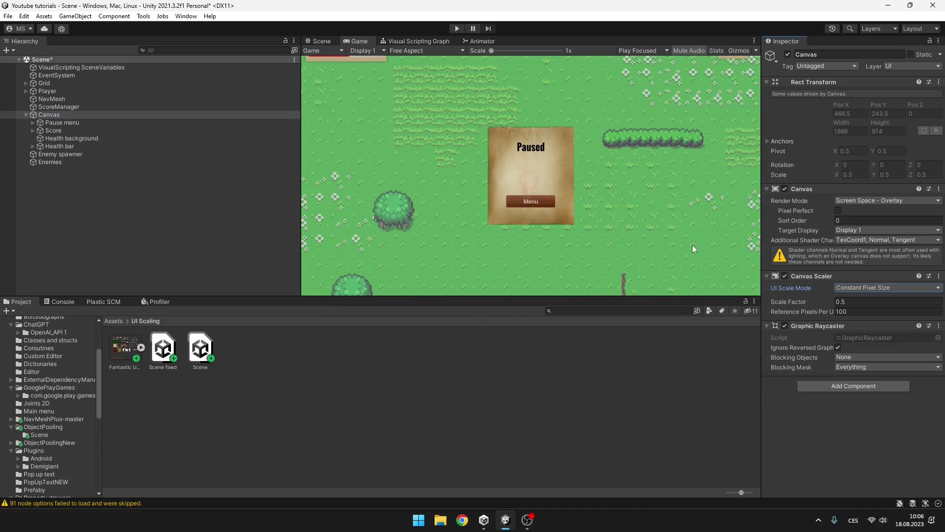
pyautogui.doubleClick(359, 41)
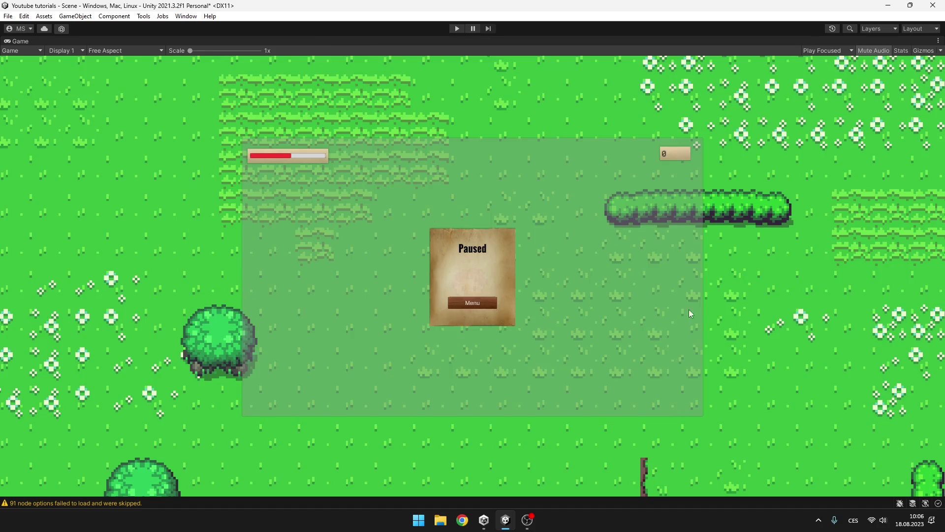
pyautogui.doubleClick(19, 41)
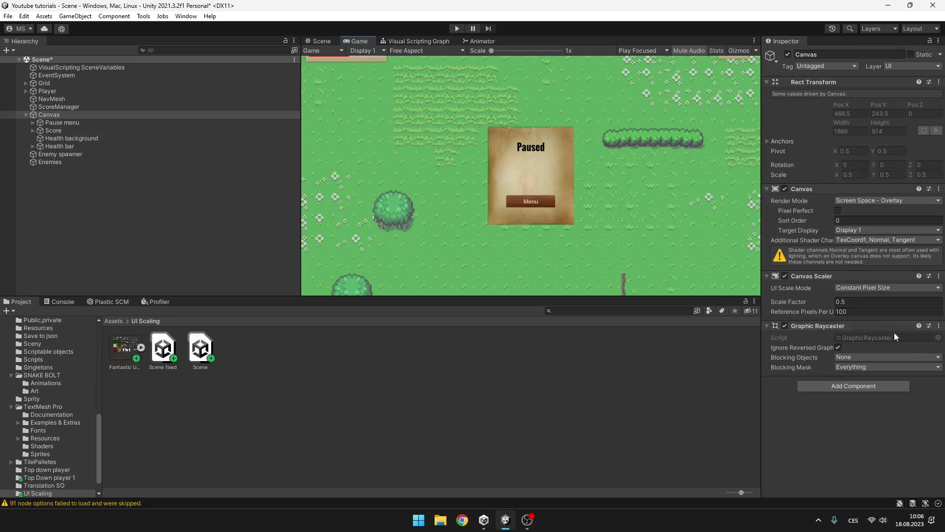
# - Set the UI Scale Mode to Scale With Screen Size and check the scaling in a maximized and resized Game view
pyautogui.click(875, 287)
pyautogui.click(873, 310)
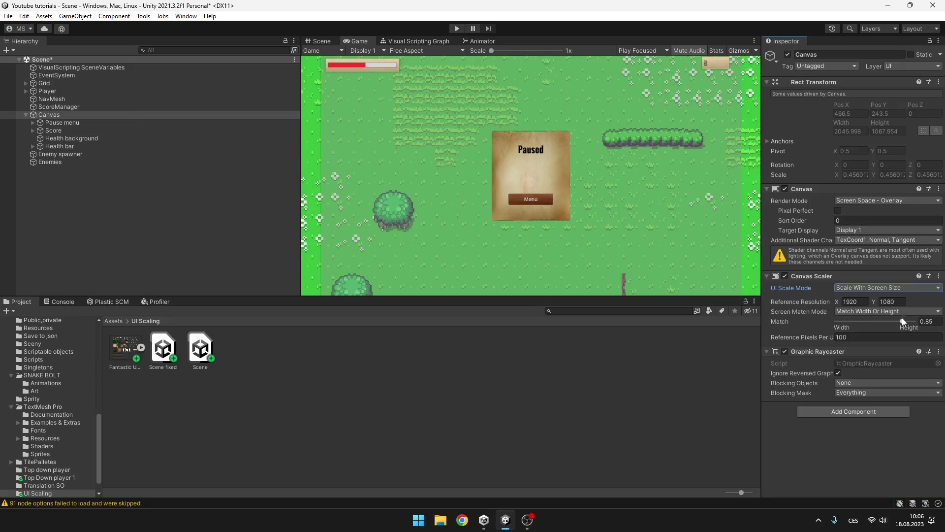
pyautogui.doubleClick(365, 42)
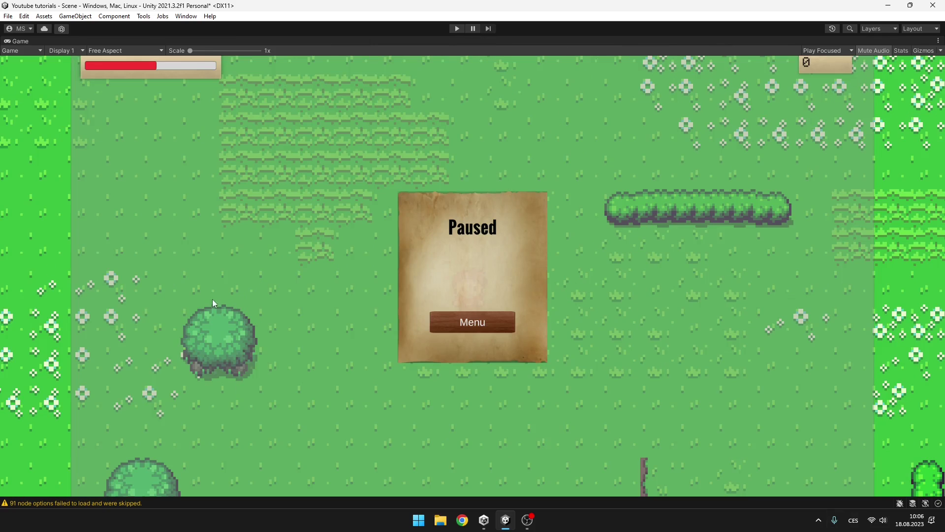
pyautogui.doubleClick(22, 42)
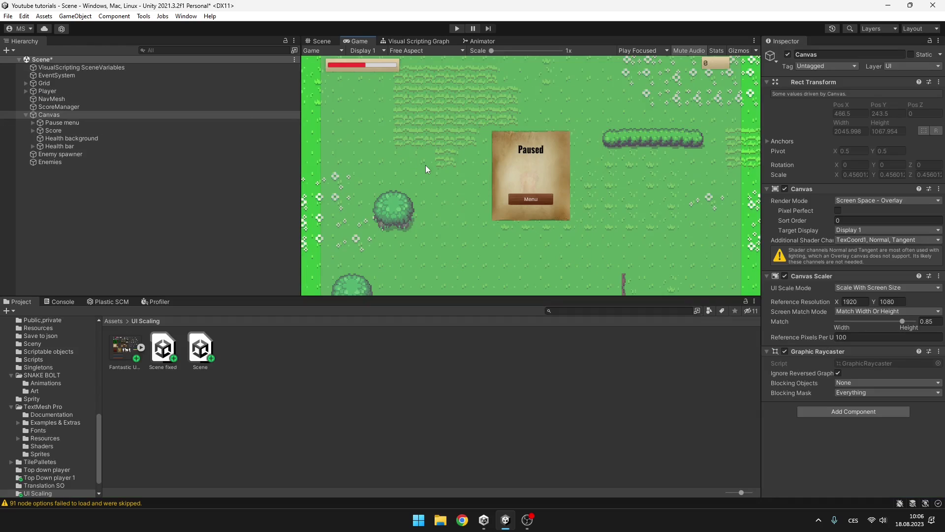
pyautogui.moveTo(228, 194); pyautogui.dragTo(221, 196)
pyautogui.moveTo(315, 295); pyautogui.dragTo(309, 323)
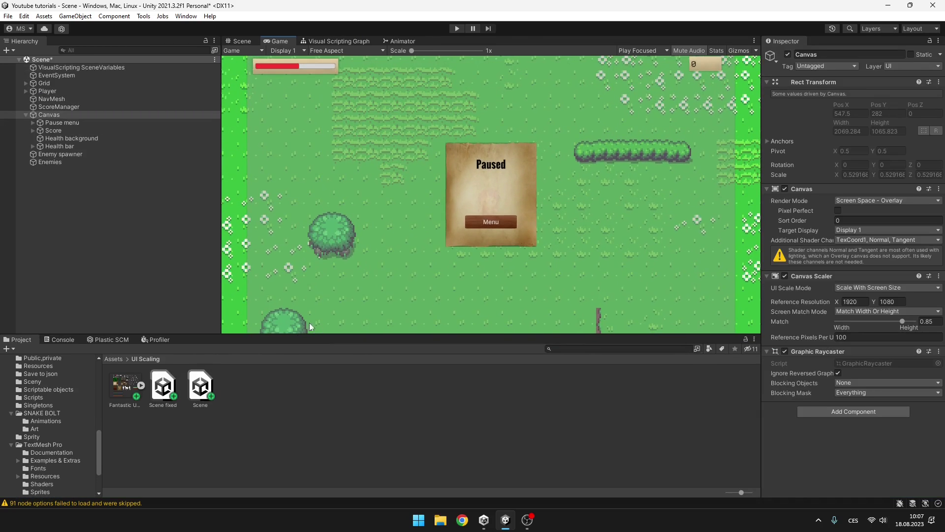
# - In the Scene view, try the corner and top-center anchor presets on the Health bar, ending with the top-left preset
pyautogui.click(68, 123)
pyautogui.click(240, 41)
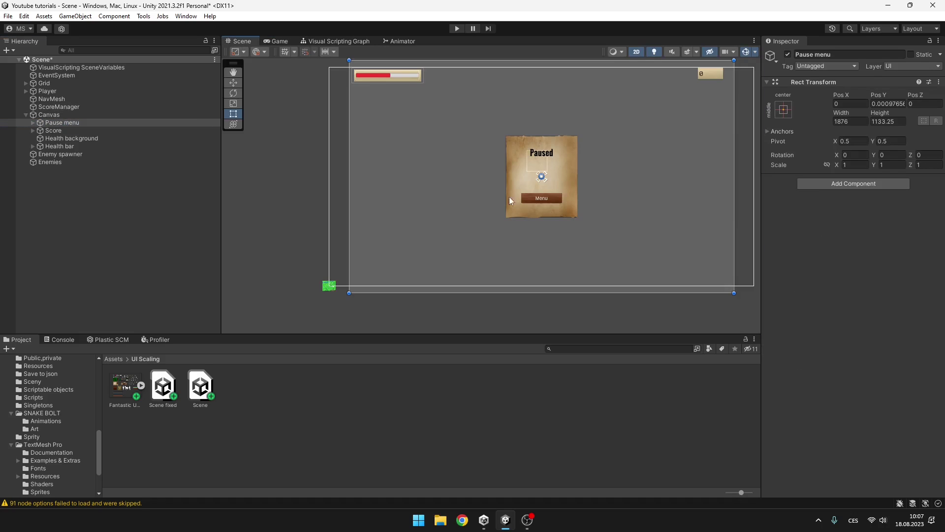
pyautogui.press('f')
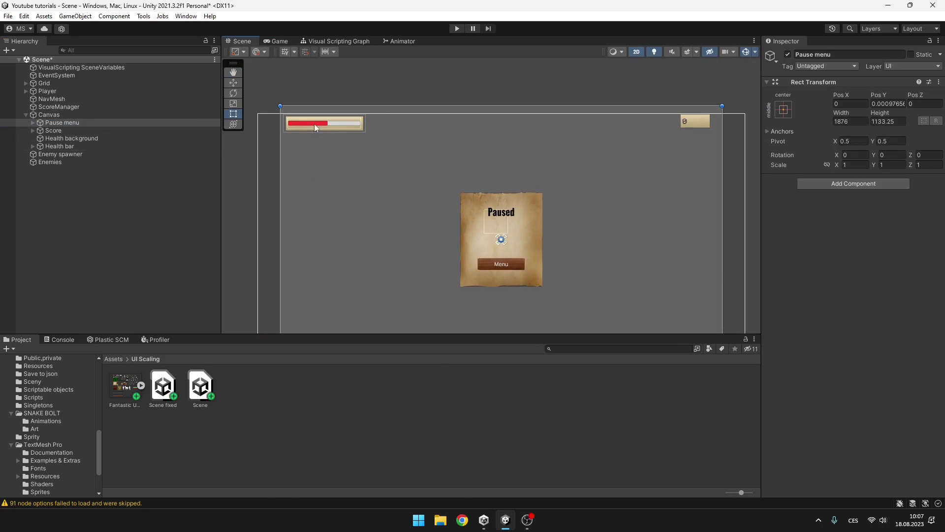
pyautogui.click(192, 146)
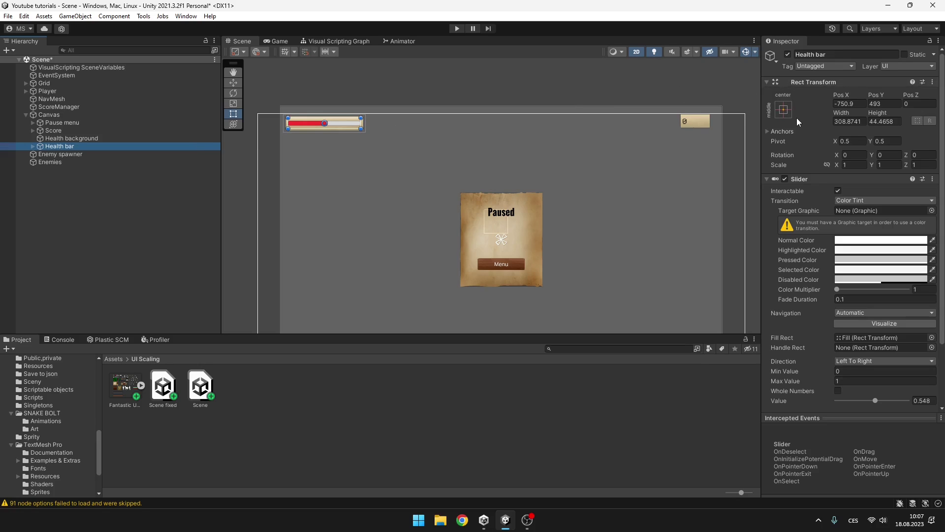
pyautogui.click(785, 110)
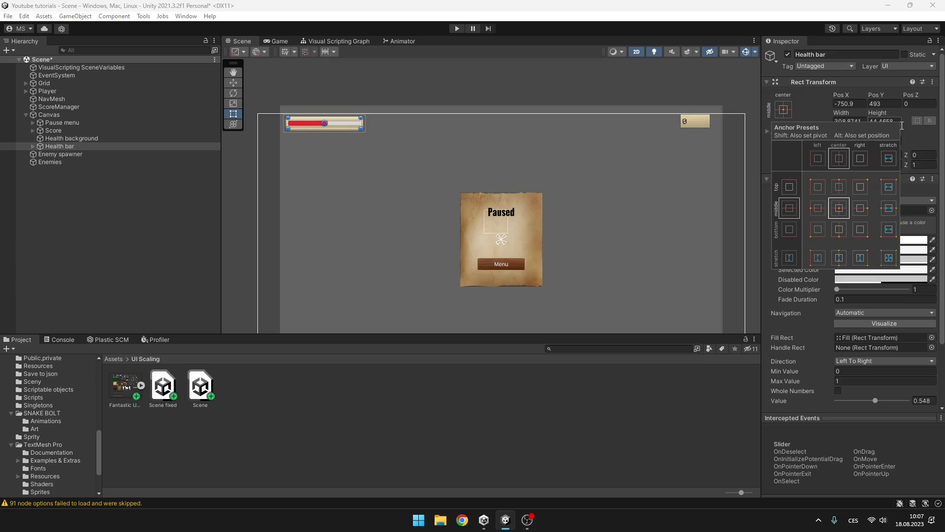
pyautogui.click(818, 191)
pyautogui.click(840, 191)
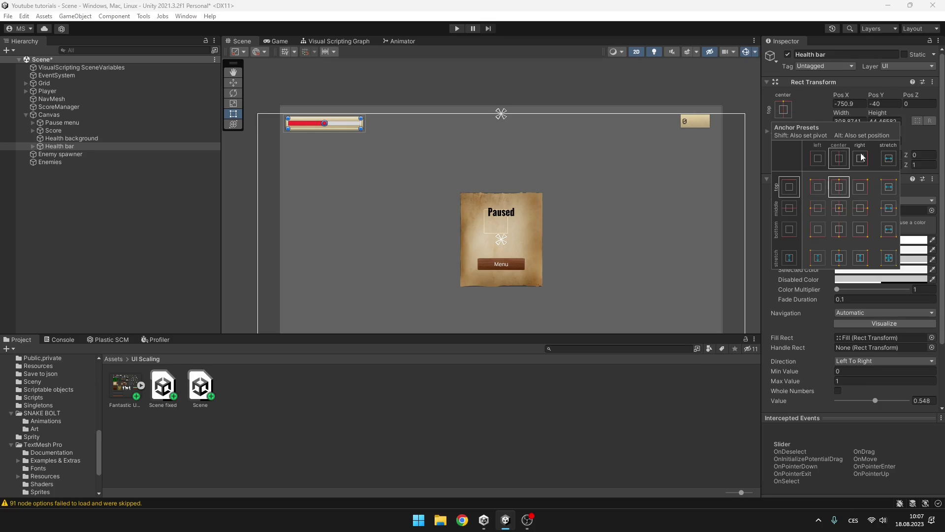
pyautogui.click(865, 187)
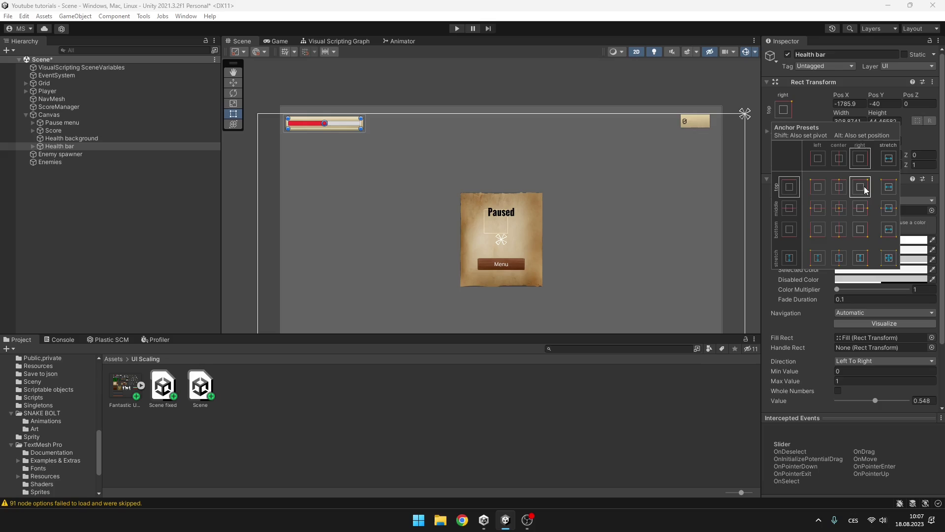
pyautogui.click(859, 236)
pyautogui.click(818, 228)
pyautogui.click(819, 189)
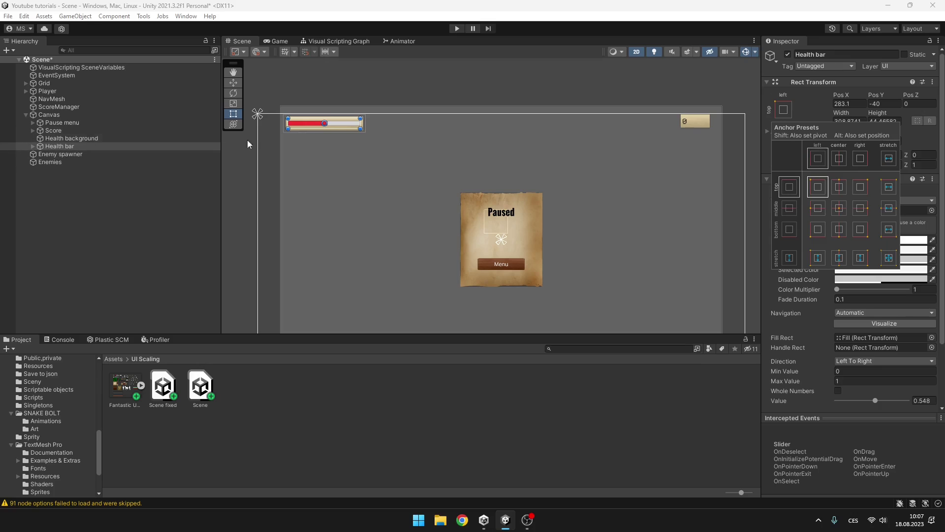
pyautogui.click(820, 191)
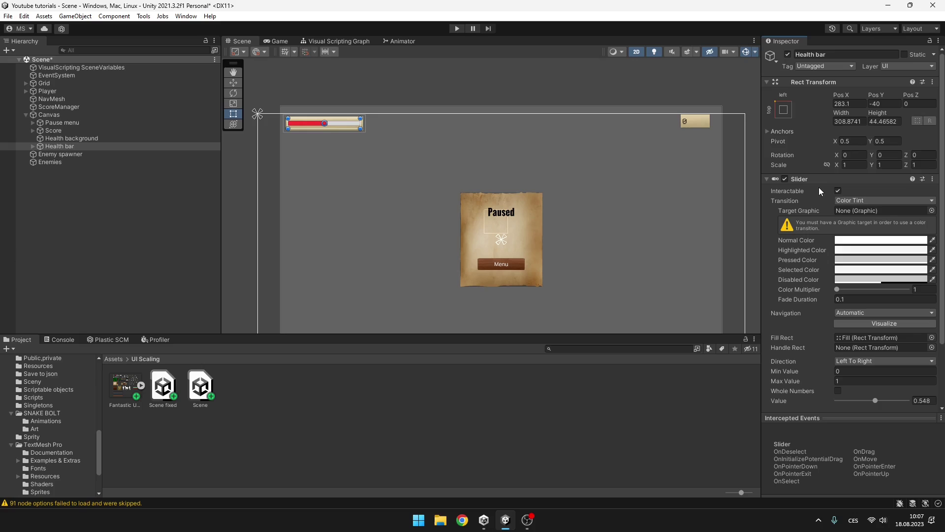
# - Examine the Health bar's position relative to its top-left anchor, and narrow the Game view to check how the bar moves
pyautogui.scroll(3, 452, 154)
pyautogui.moveTo(421, 86); pyautogui.dragTo(418, 128, button='middle')
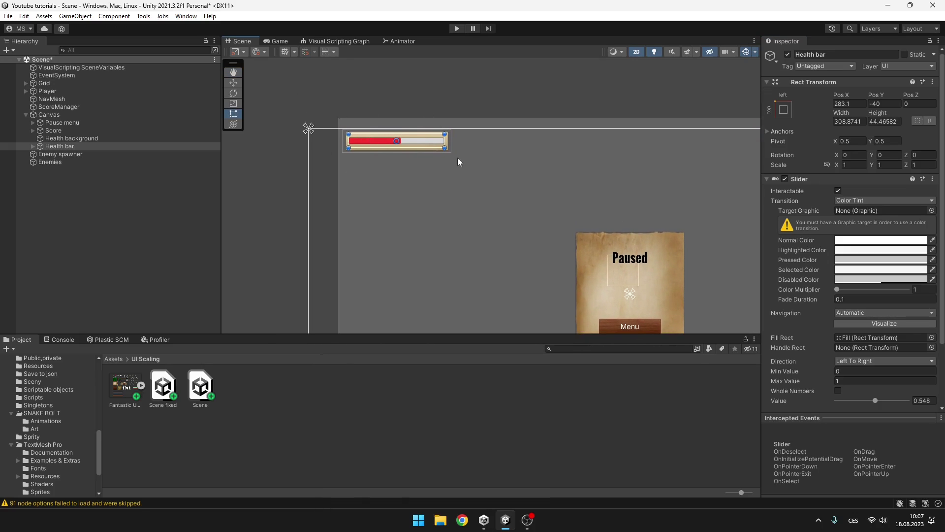
pyautogui.moveTo(458, 161); pyautogui.dragTo(350, 163, button='middle')
pyautogui.scroll(-2, 462, 169)
pyautogui.moveTo(463, 169); pyautogui.dragTo(500, 167, button='middle')
pyautogui.scroll(2, 500, 167)
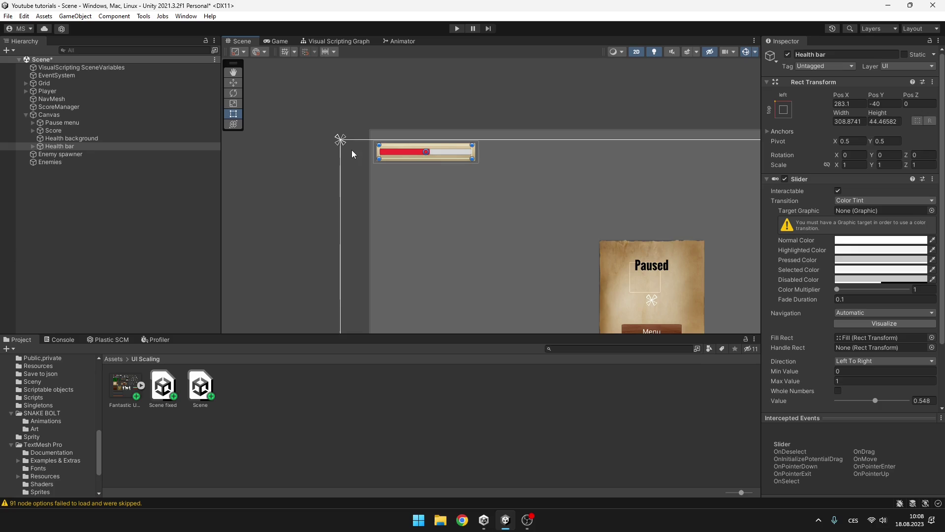
pyautogui.click(278, 39)
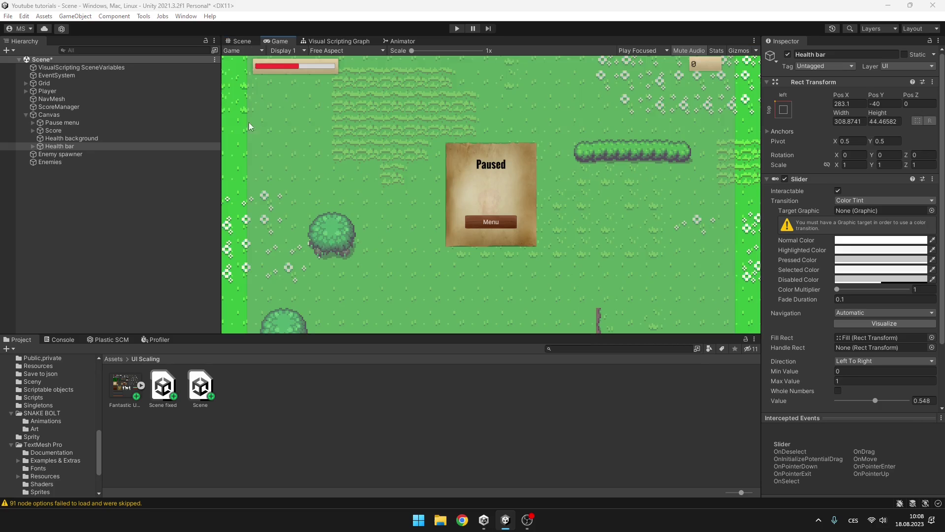
pyautogui.moveTo(221, 162); pyautogui.dragTo(296, 143)
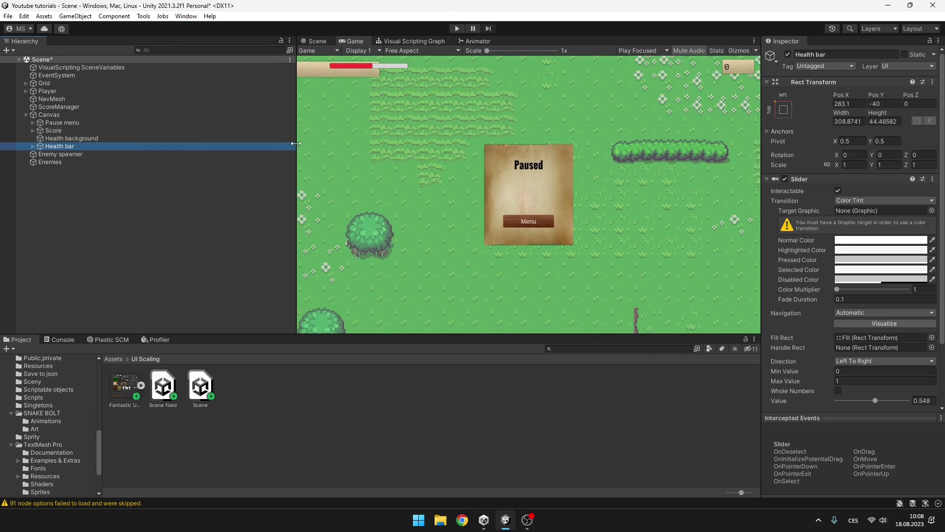
# - In the Scene view, apply the middle-center anchor preset to the Health bar
pyautogui.click(325, 42)
pyautogui.click(108, 149)
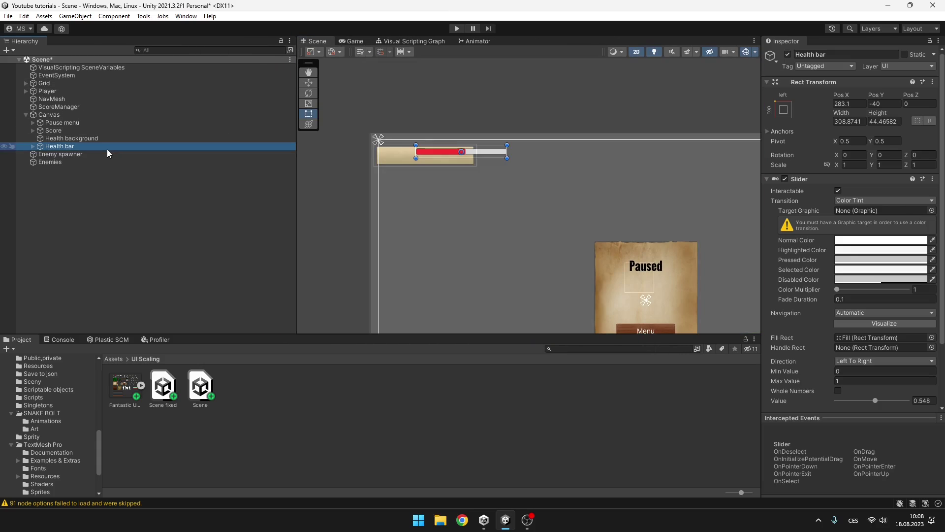
pyautogui.click(784, 109)
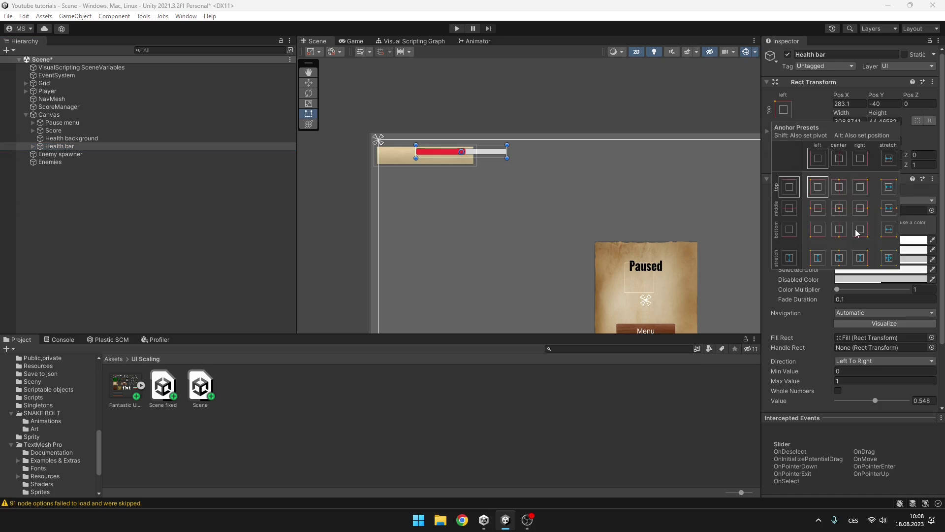
pyautogui.click(840, 210)
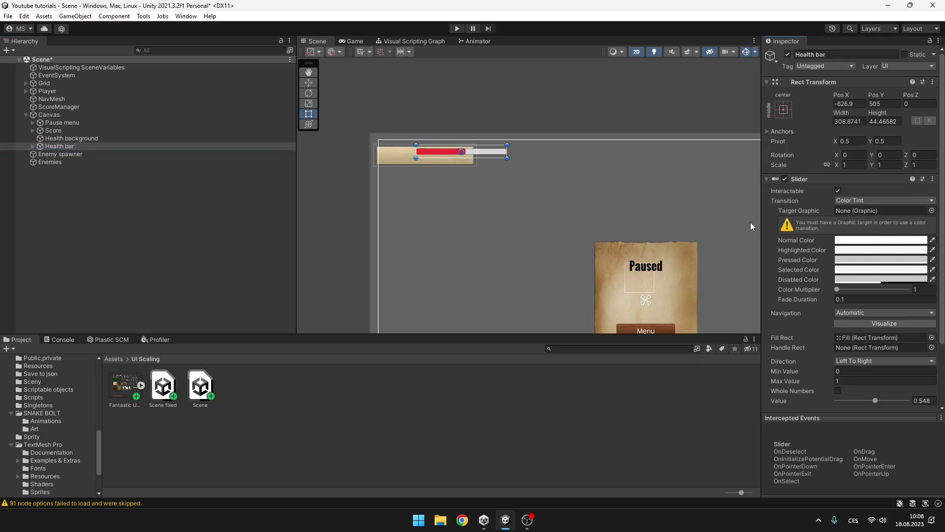
pyautogui.click(77, 138)
pyautogui.click(70, 147)
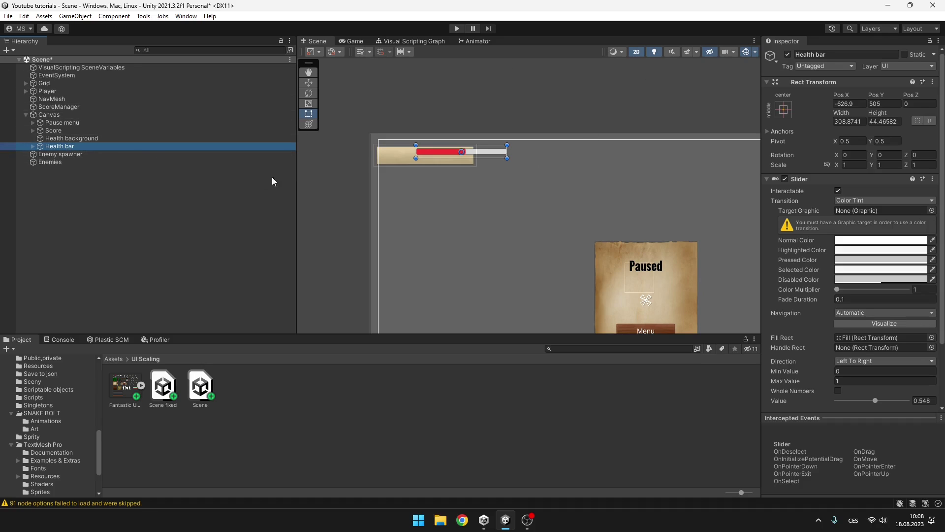
pyautogui.click(784, 110)
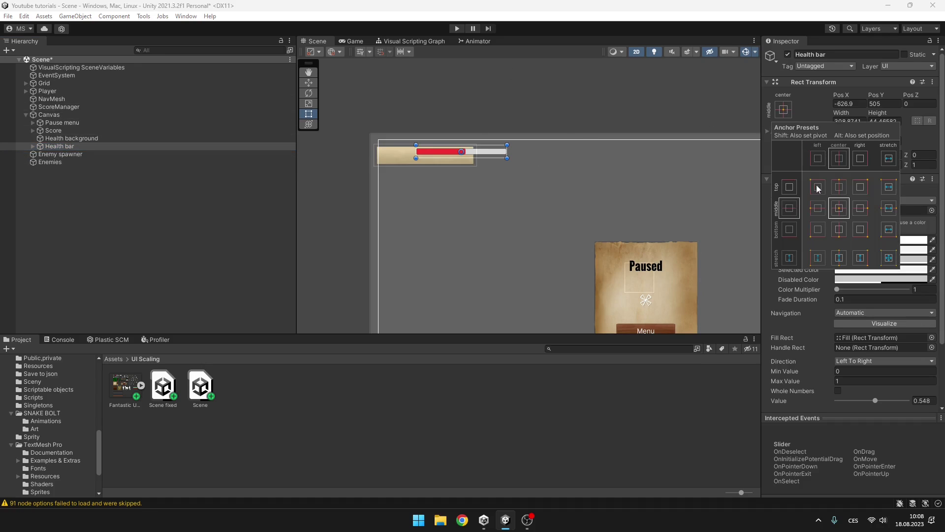
# - Create an empty child object named "Health parent" under the Canvas
pyautogui.rightClick(110, 196)
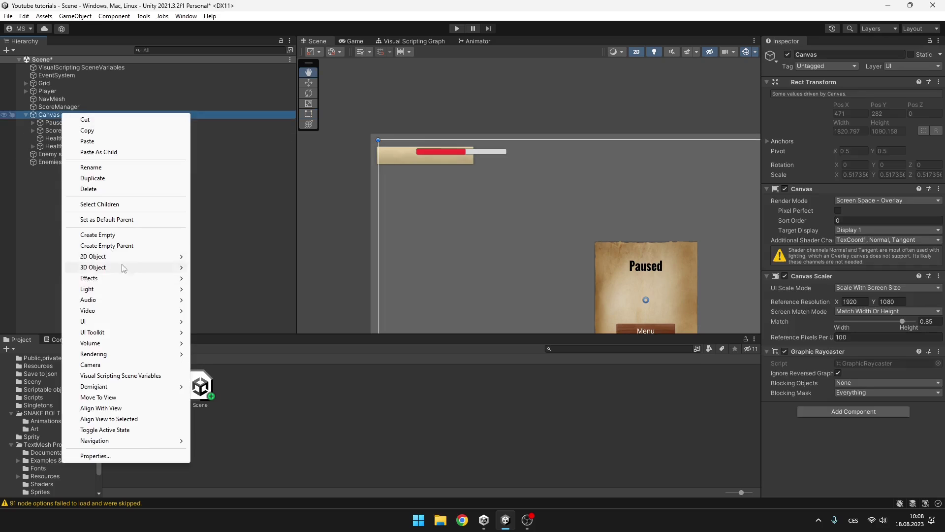
pyautogui.click(111, 238)
pyautogui.write('Health parent')
pyautogui.press('Return')
# - Move the Health bar and the Health background together into Health parent
pyautogui.click(79, 146)
pyautogui.keyDown('ctrl'); pyautogui.click(71, 138); pyautogui.keyUp('ctrl')
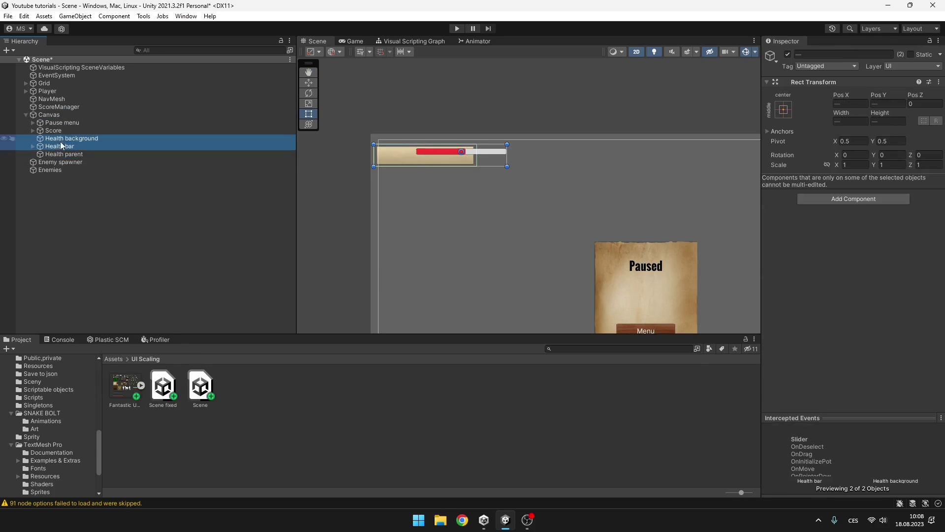
pyautogui.moveTo(71, 138); pyautogui.dragTo(73, 155)
pyautogui.press('w')
pyautogui.click(117, 146)
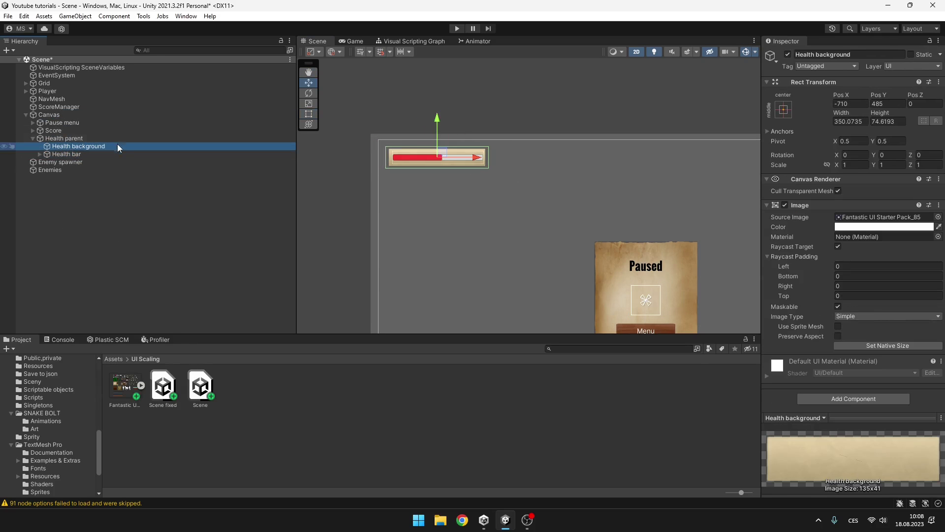
pyautogui.click(94, 155)
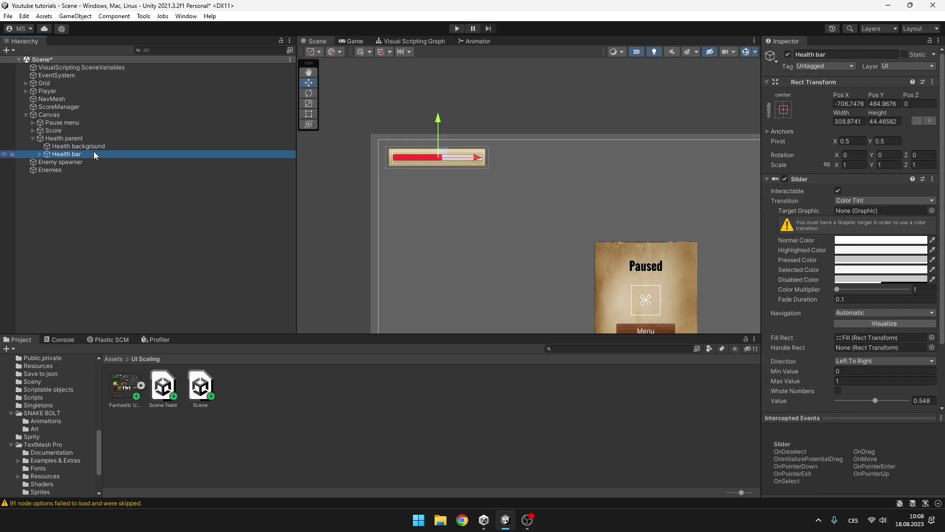
# - Anchor Health parent to the top left and check its position while resizing the Game view
pyautogui.click(67, 138)
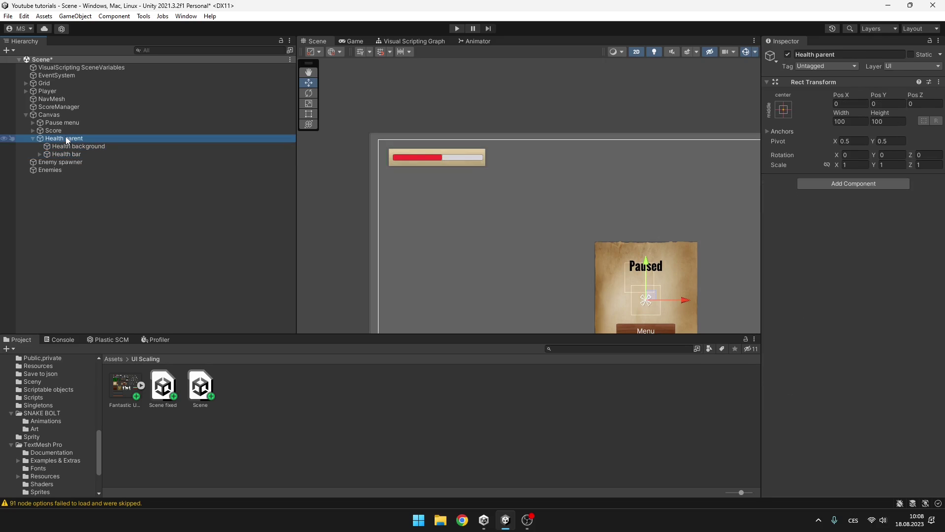
pyautogui.click(784, 110)
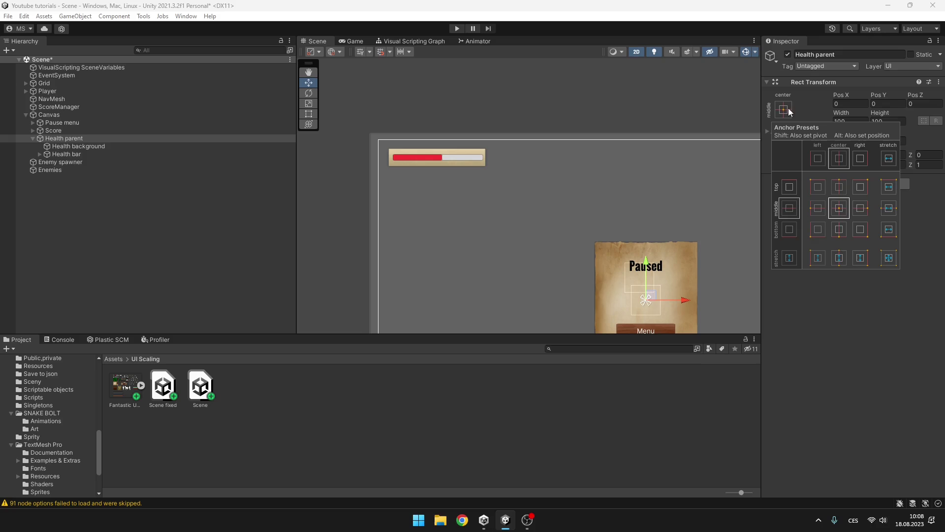
pyautogui.click(819, 185)
pyautogui.click(361, 41)
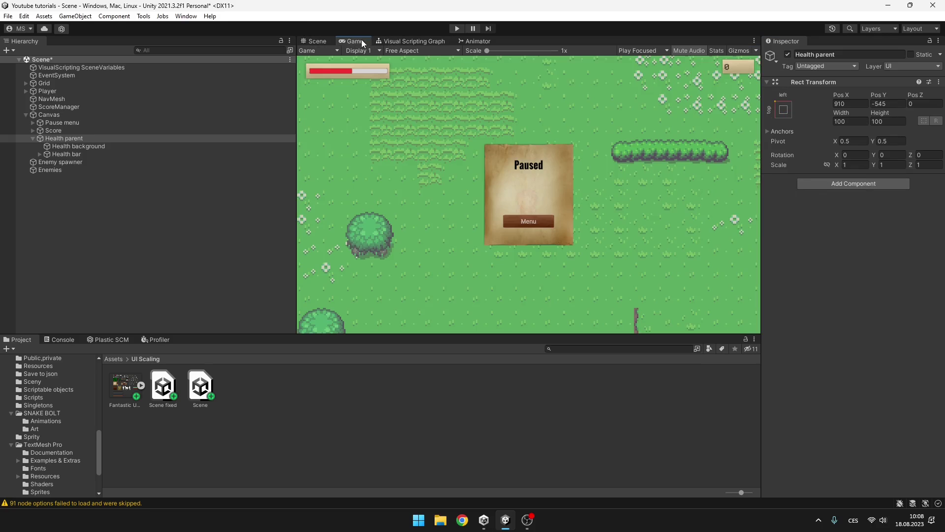
pyautogui.moveTo(297, 148); pyautogui.dragTo(289, 131)
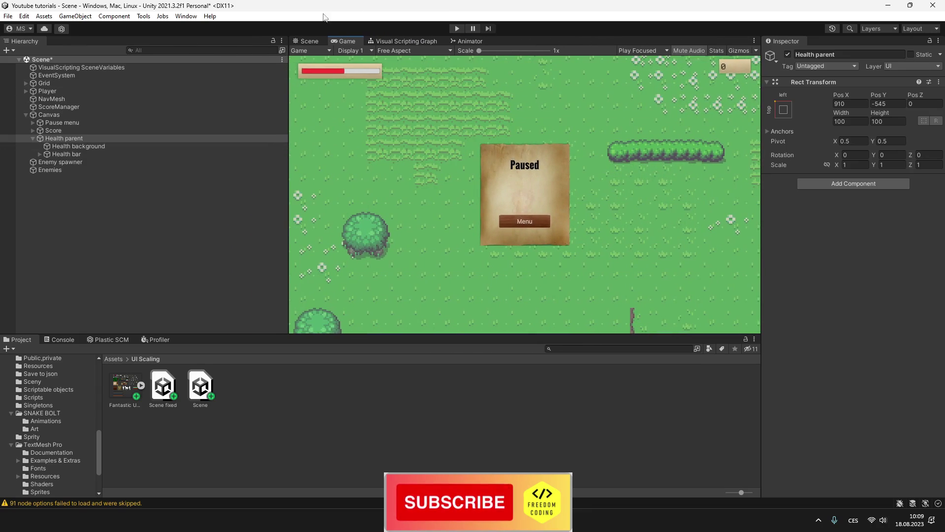
pyautogui.moveTo(292, 165); pyautogui.dragTo(299, 164)
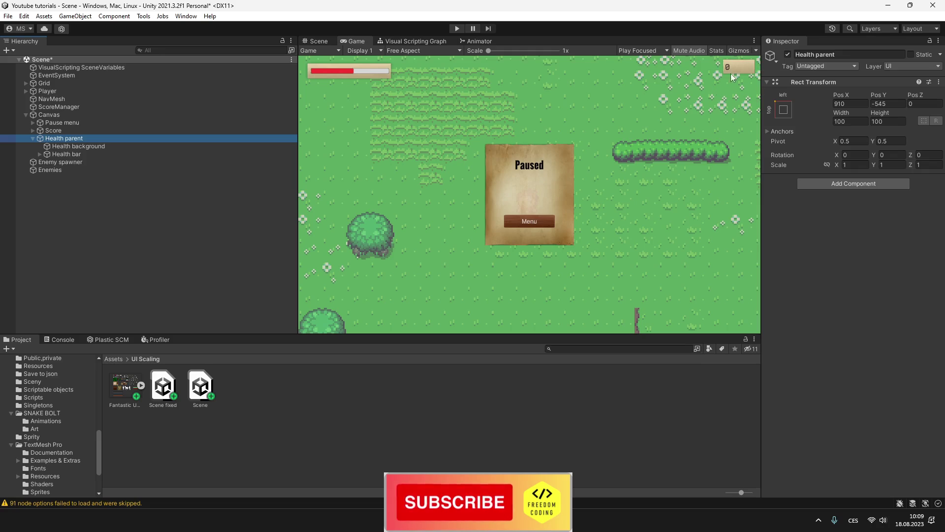
# - In the Scene view, collapse Health parent and apply the top-right anchor preset to the Score object
pyautogui.click(321, 41)
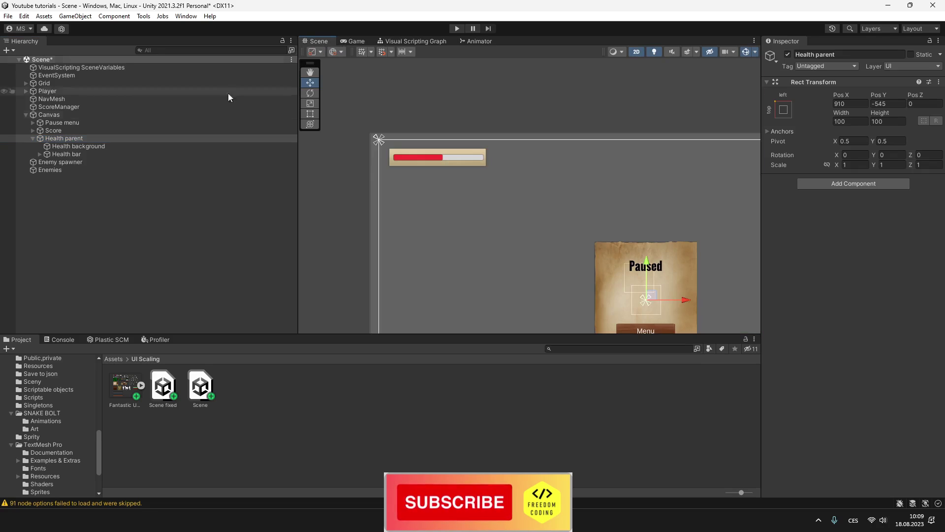
pyautogui.click(33, 138)
pyautogui.click(49, 130)
pyautogui.moveTo(657, 140)
pyautogui.mouseDown(button='middle')
pyautogui.moveTo(523, 162)
pyautogui.moveTo(455, 197)
pyautogui.moveTo(652, 174)
pyautogui.mouseUp(button='middle')
pyautogui.scroll(-1, 591, 185)
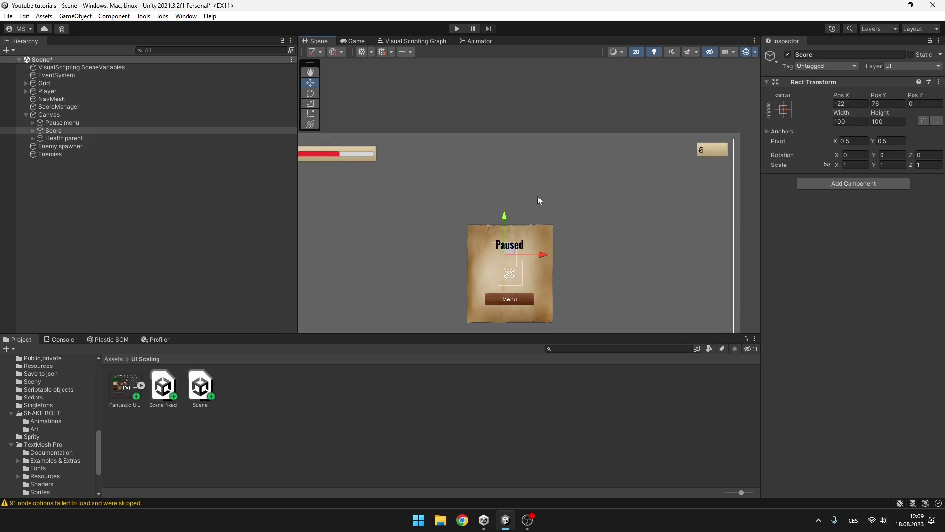
pyautogui.click(781, 109)
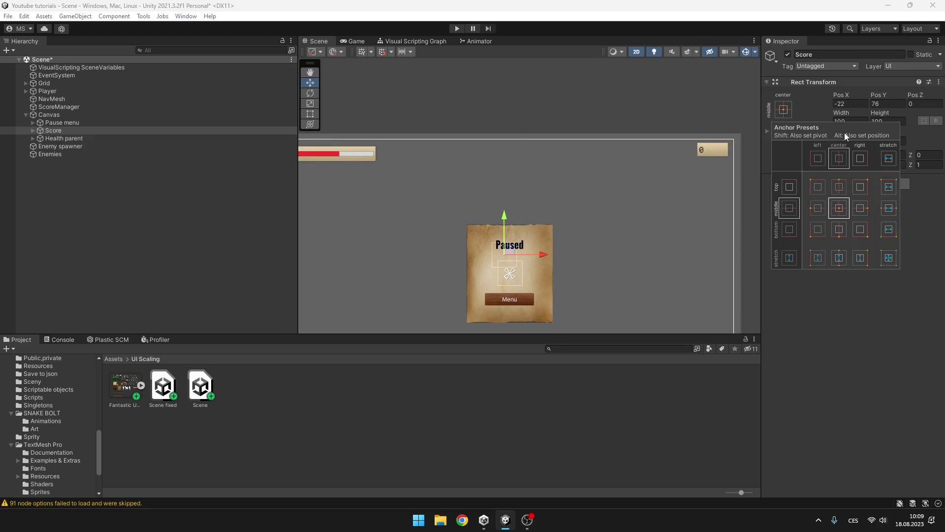
pyautogui.click(867, 187)
# - Check the Score and health bar positions in a resized Game view, and examine their anchors in the Scene view
pyautogui.click(352, 41)
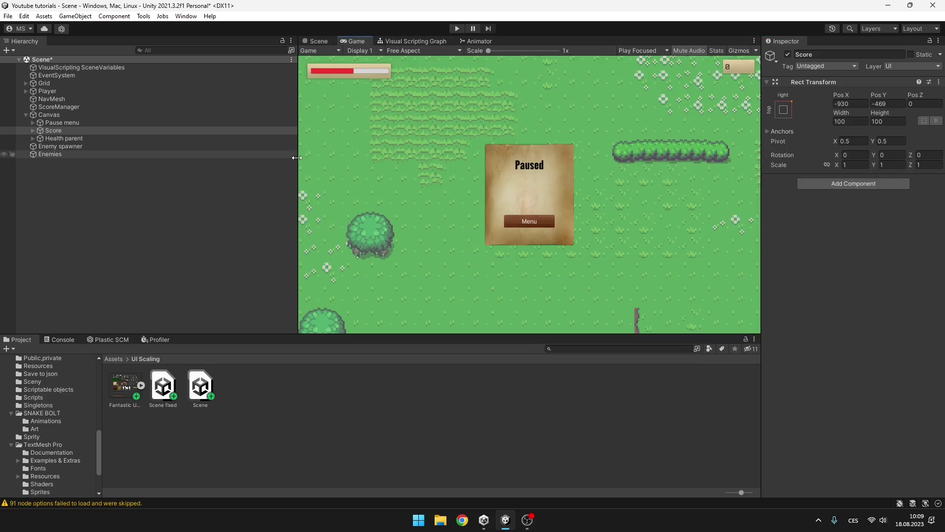
pyautogui.moveTo(297, 157); pyautogui.dragTo(333, 91)
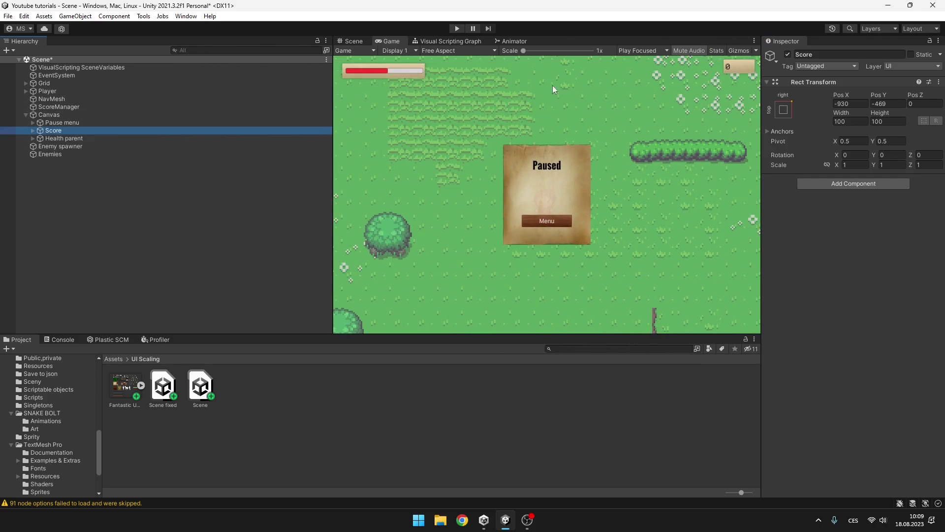
pyautogui.click(359, 42)
pyautogui.scroll(5, 610, 191)
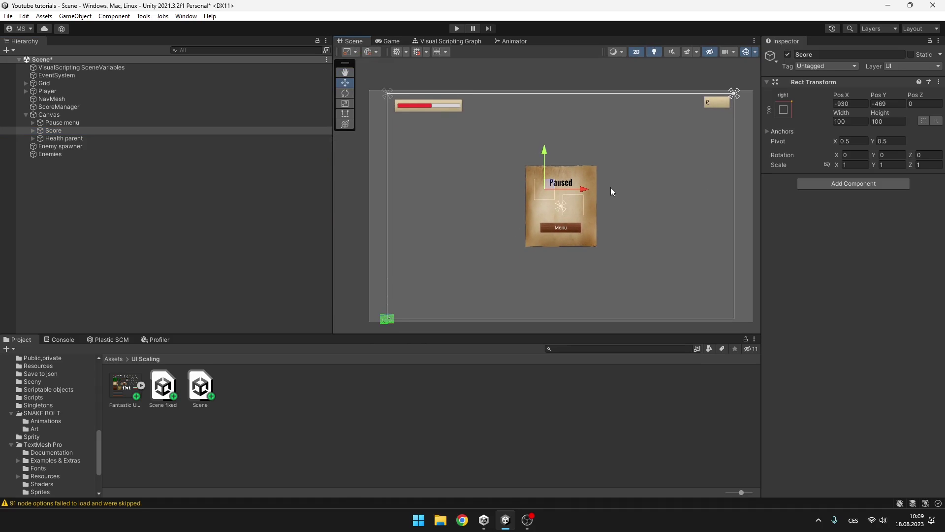
pyautogui.moveTo(606, 203)
pyautogui.mouseDown(button='middle')
pyautogui.moveTo(524, 241)
pyautogui.moveTo(597, 203)
pyautogui.mouseUp(button='middle')
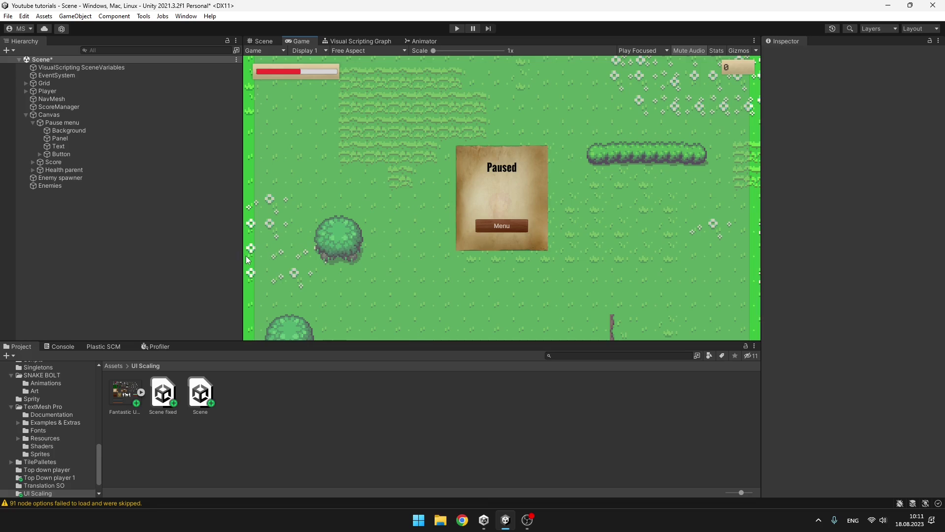
pyautogui.moveTo(245, 256); pyautogui.dragTo(357, 246)
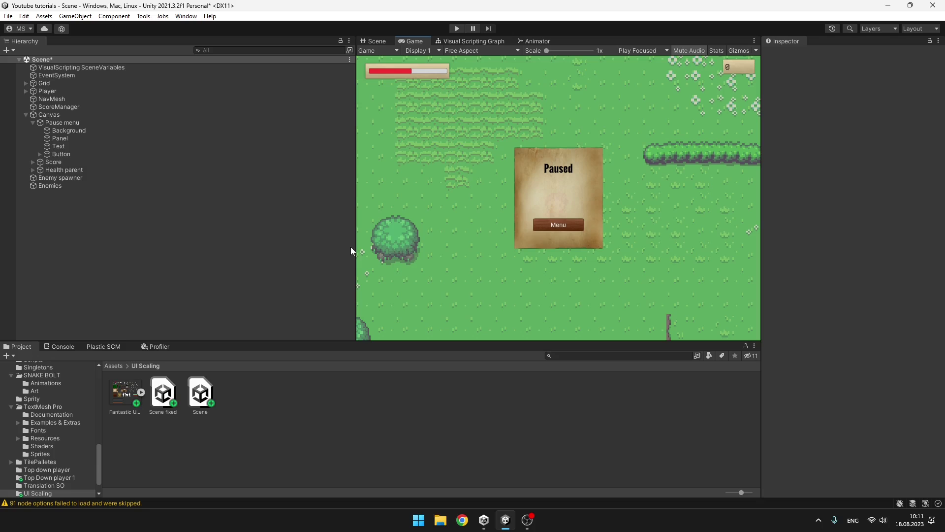
# - Apply the middle-center anchor preset to the Pause menu and widen the Game view to check its background coverage
pyautogui.click(73, 123)
pyautogui.click(783, 110)
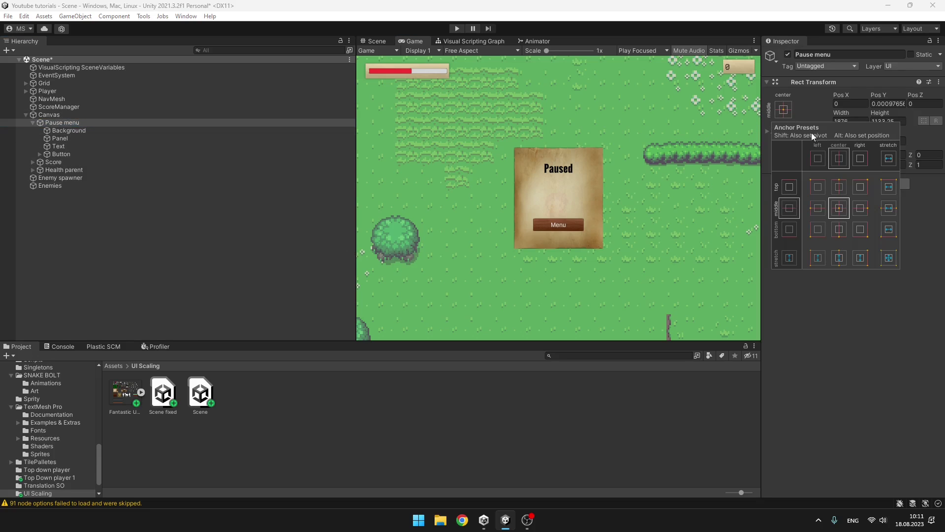
pyautogui.click(838, 208)
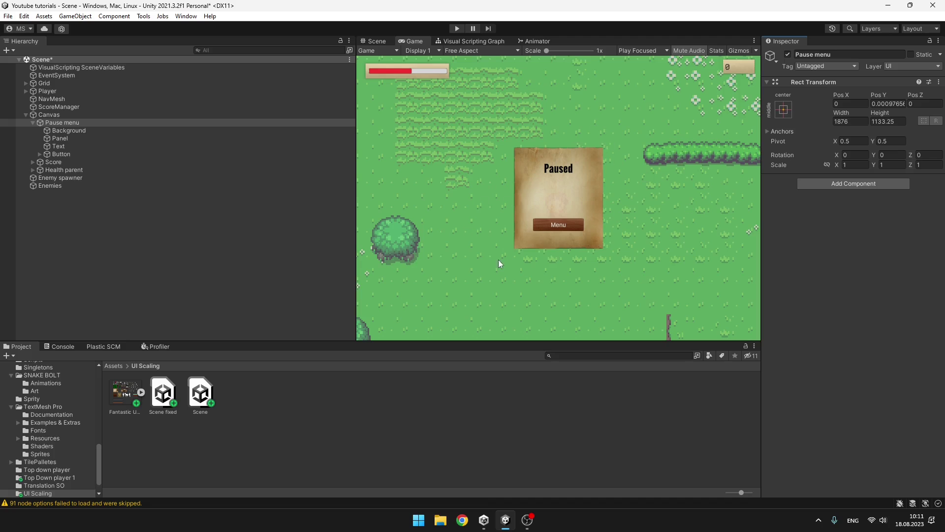
pyautogui.moveTo(355, 223); pyautogui.dragTo(200, 212)
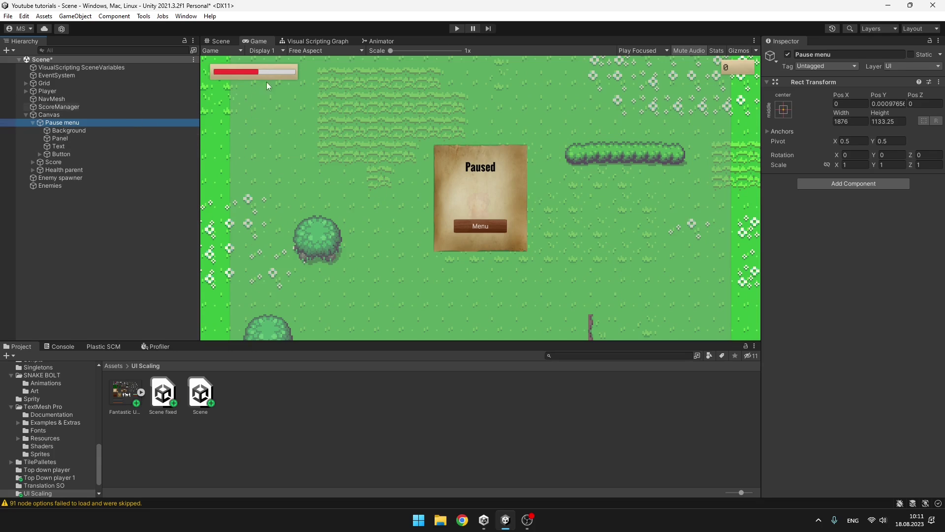
# - Set the Pause menu's anchors to stretch in both directions and return to the Scene view
pyautogui.click(784, 110)
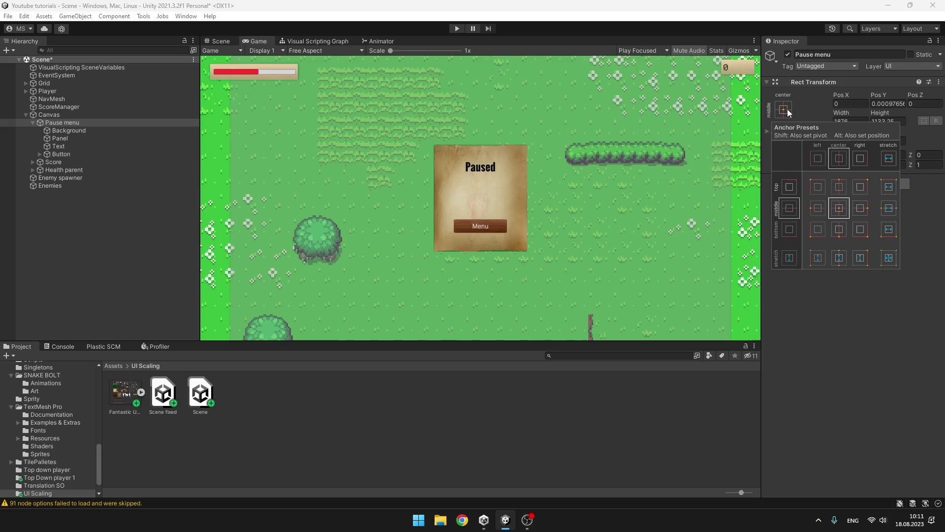
pyautogui.click(889, 258)
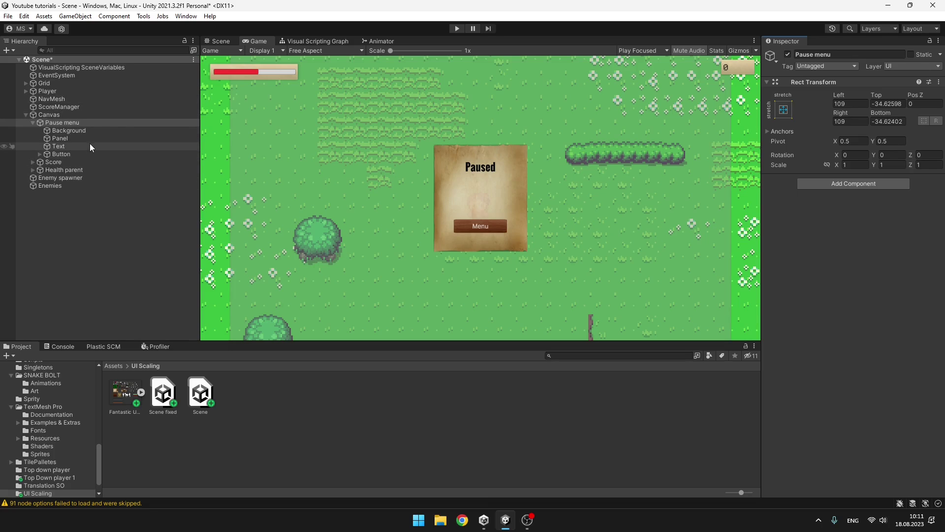
pyautogui.click(217, 41)
# - Apply the full stretch anchor preset to the Pause menu's Background, also setting its position to fill the parent
pyautogui.click(72, 131)
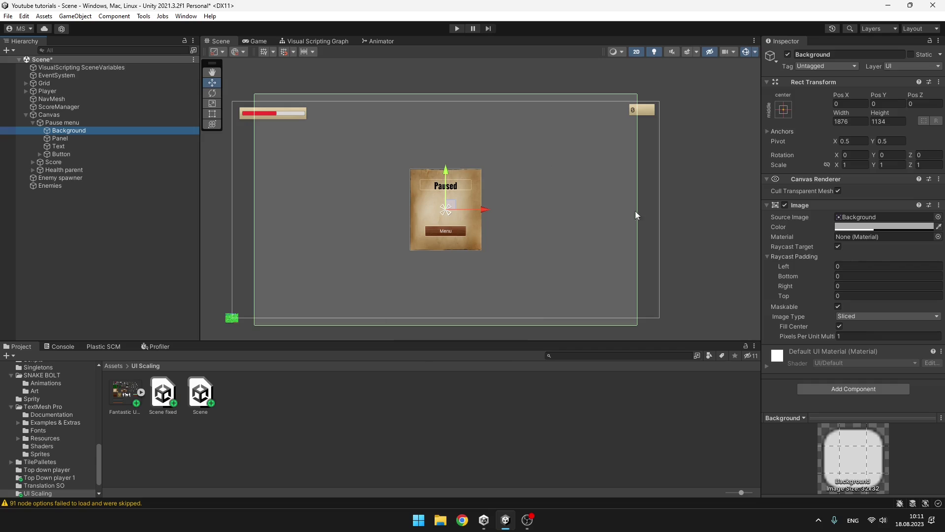
pyautogui.click(783, 110)
pyautogui.press('alt')
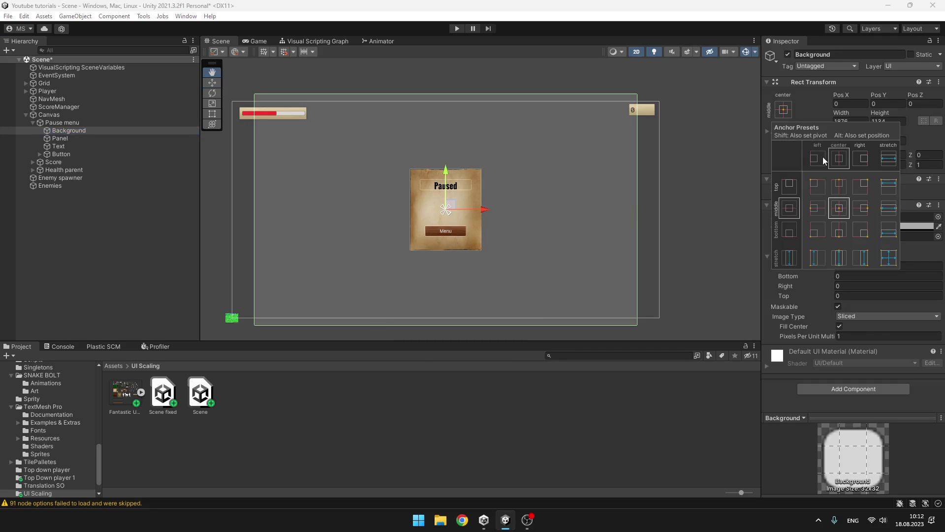
pyautogui.keyDown('alt'); pyautogui.click(892, 261); pyautogui.keyUp('alt')
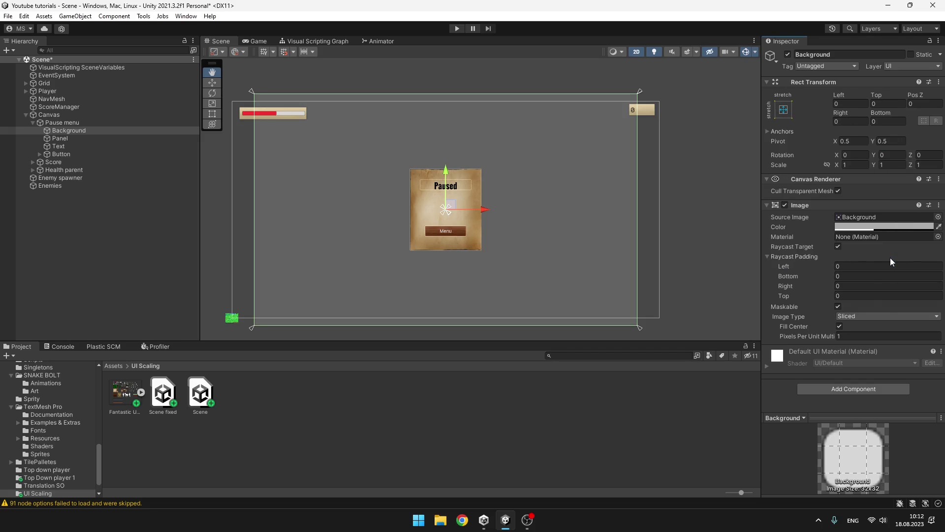
pyautogui.click(783, 109)
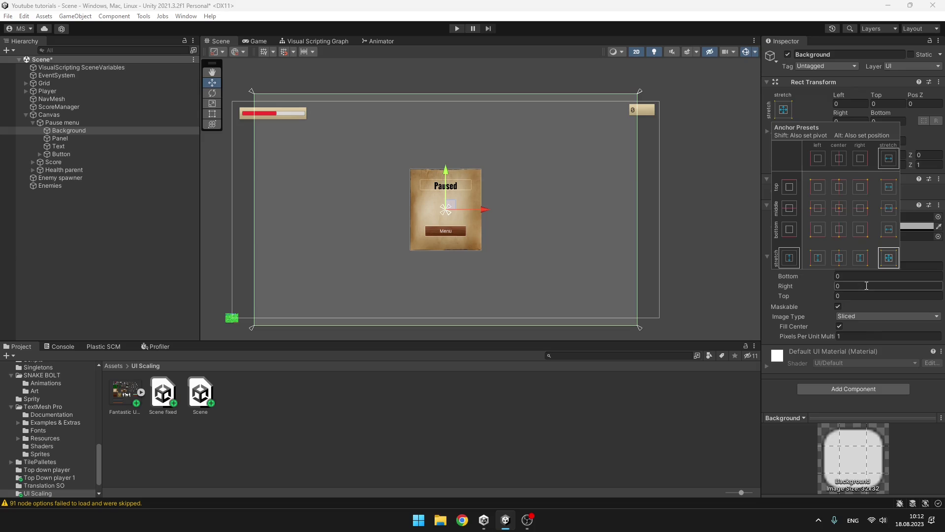
pyautogui.click(892, 261)
pyautogui.press('f')
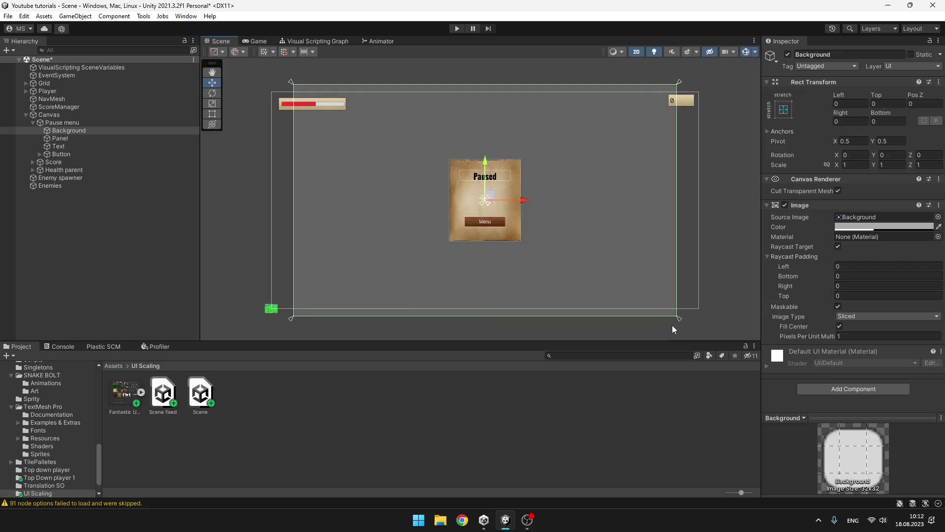
# - Apply the full stretch preset to the Pause menu, also setting its position, so that it fills the whole Canvas
pyautogui.click(66, 122)
pyautogui.press('e')
pyautogui.press('r')
pyautogui.press('t')
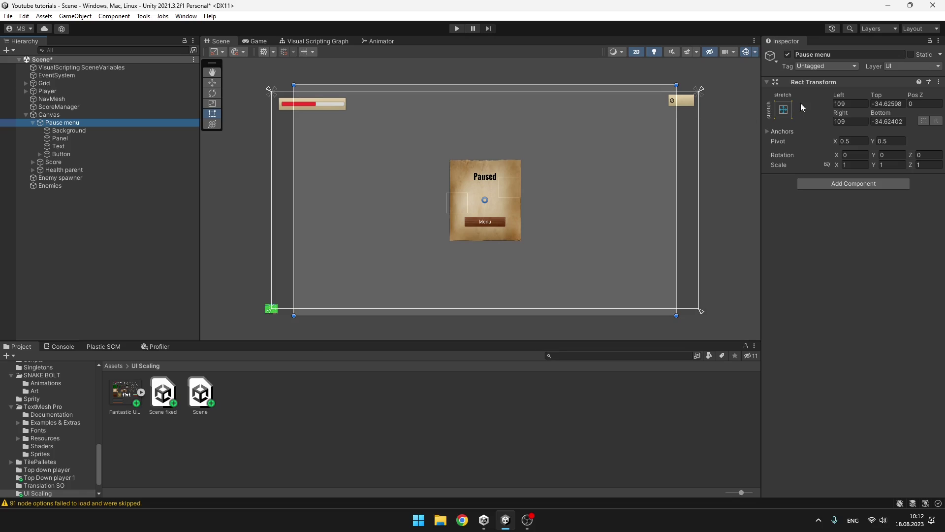
pyautogui.click(784, 109)
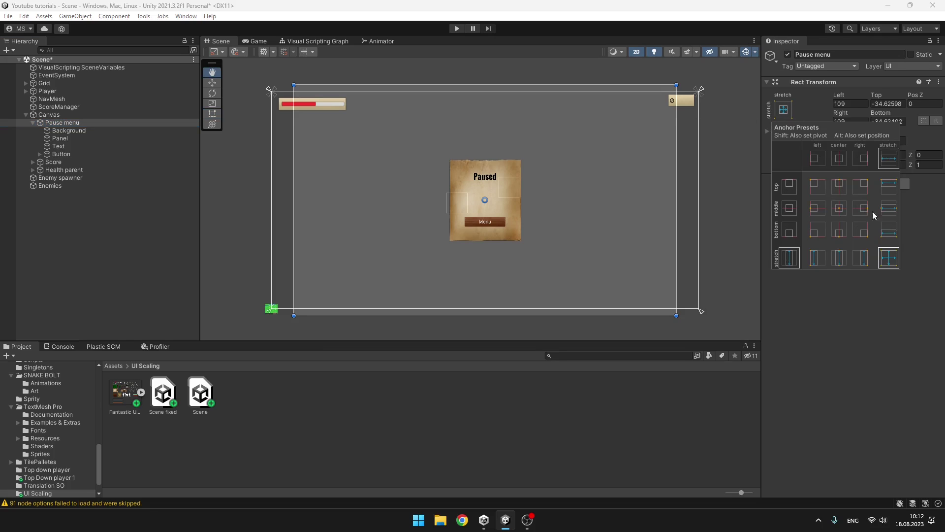
pyautogui.keyDown('alt'); pyautogui.click(892, 262); pyautogui.keyUp('alt')
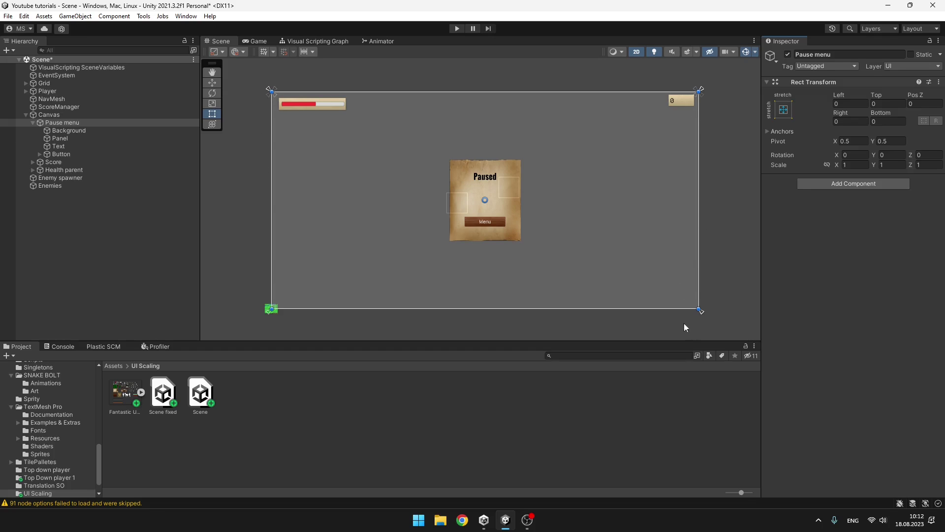
# - Resize the Game view to check how the Pause menu, health bar and score hold their positions
pyautogui.click(258, 41)
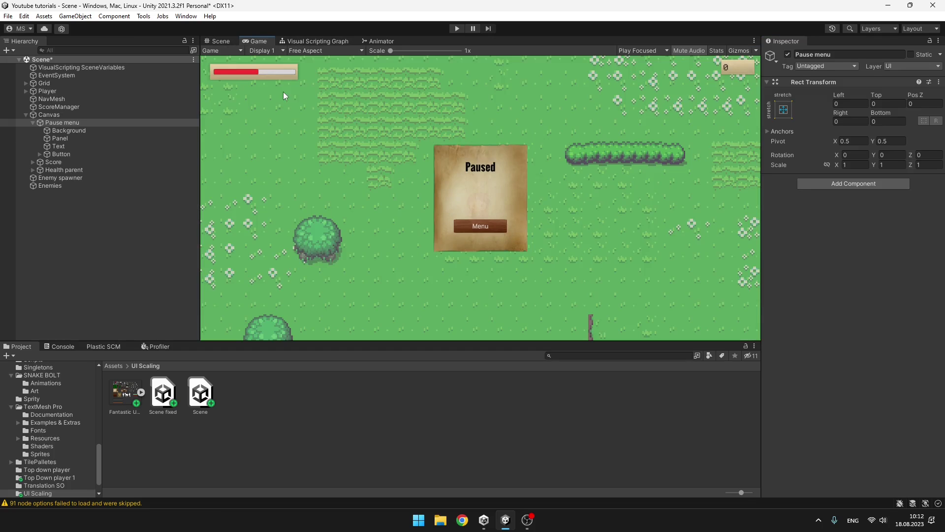
pyautogui.click(196, 171)
pyautogui.moveTo(200, 171)
pyautogui.mouseDown()
pyautogui.moveTo(55, 172)
pyautogui.moveTo(495, 171)
pyautogui.moveTo(327, 172)
pyautogui.moveTo(399, 171)
pyautogui.mouseUp()
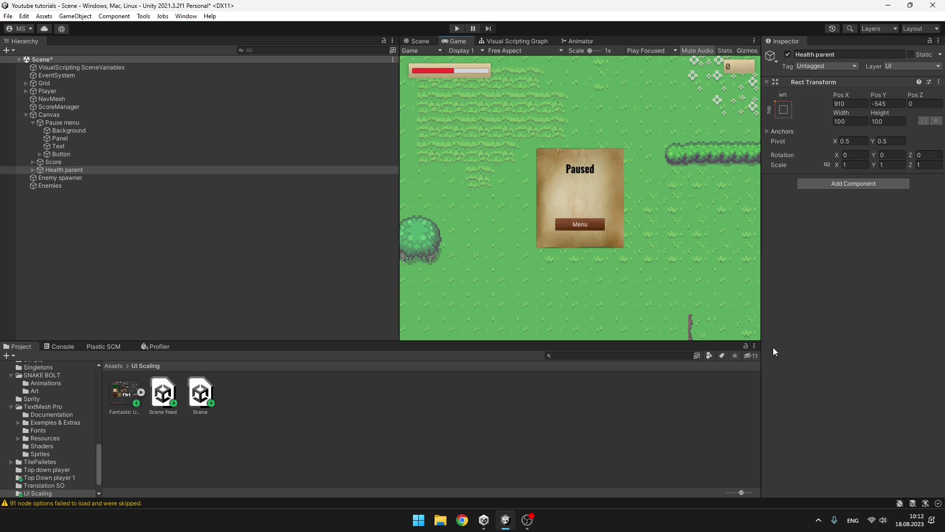
pyautogui.moveTo(421, 343)
pyautogui.mouseDown()
pyautogui.moveTo(421, 193)
pyautogui.moveTo(421, 363)
pyautogui.moveTo(421, 340)
pyautogui.mouseUp()
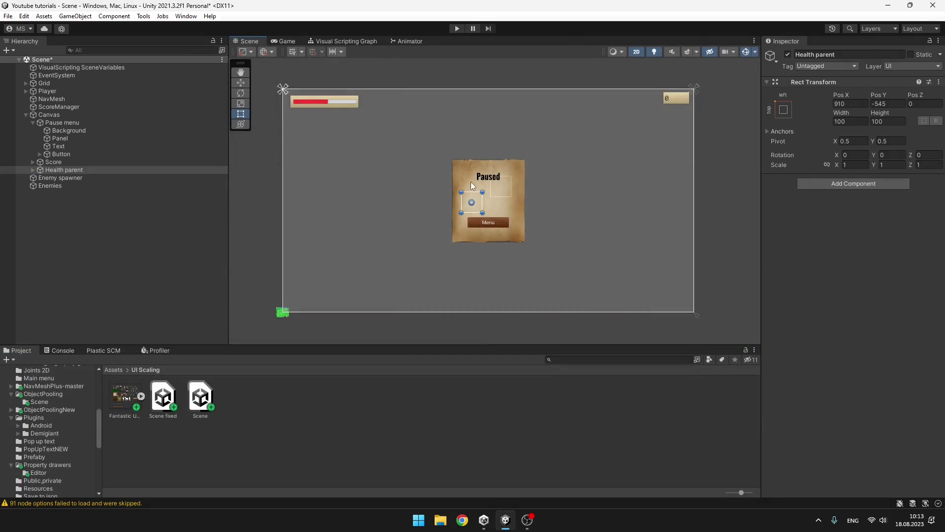
# - Collapse the Pause menu's children and examine the corner anchors of Health parent and Score in the Scene view
pyautogui.scroll(2, 470, 182)
pyautogui.moveTo(364, 165); pyautogui.dragTo(450, 221, button='middle')
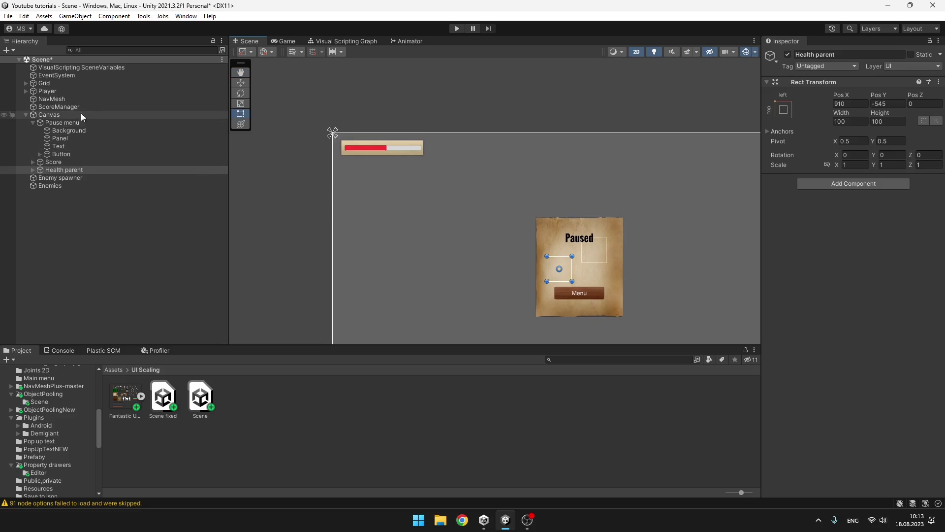
pyautogui.click(33, 123)
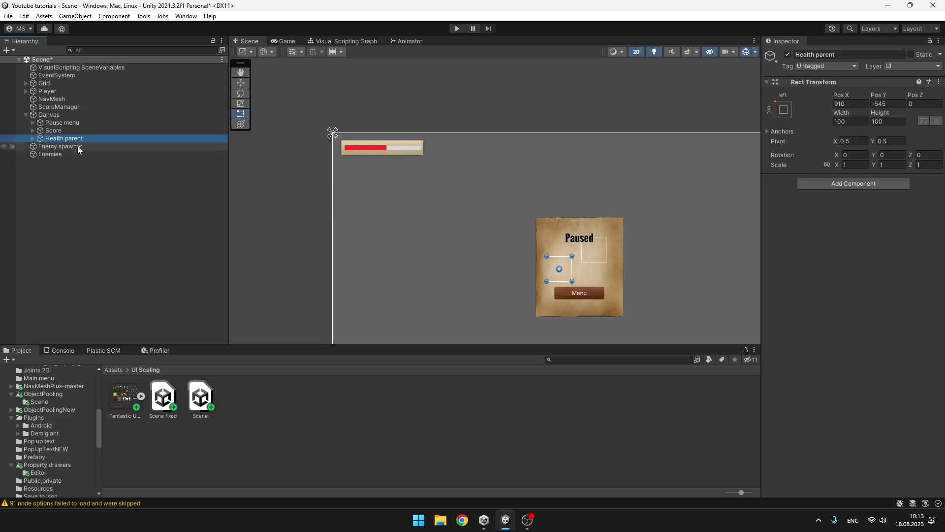
pyautogui.click(57, 130)
pyautogui.press('f')
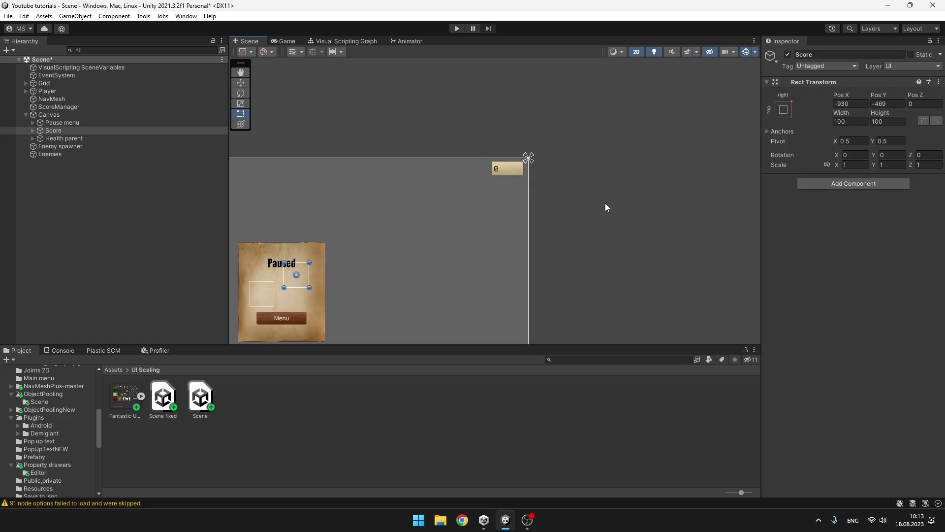
pyautogui.moveTo(515, 183); pyautogui.dragTo(632, 153, button='middle')
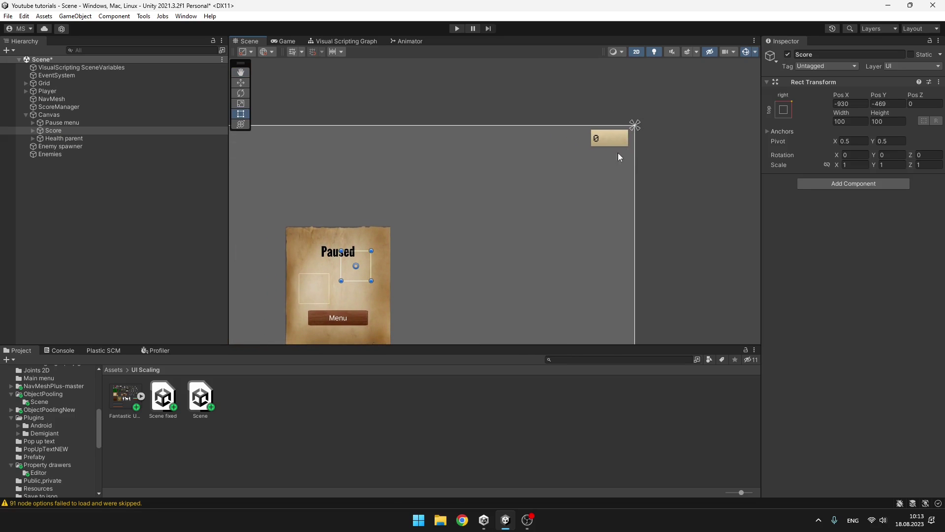
pyautogui.scroll(2, 623, 131)
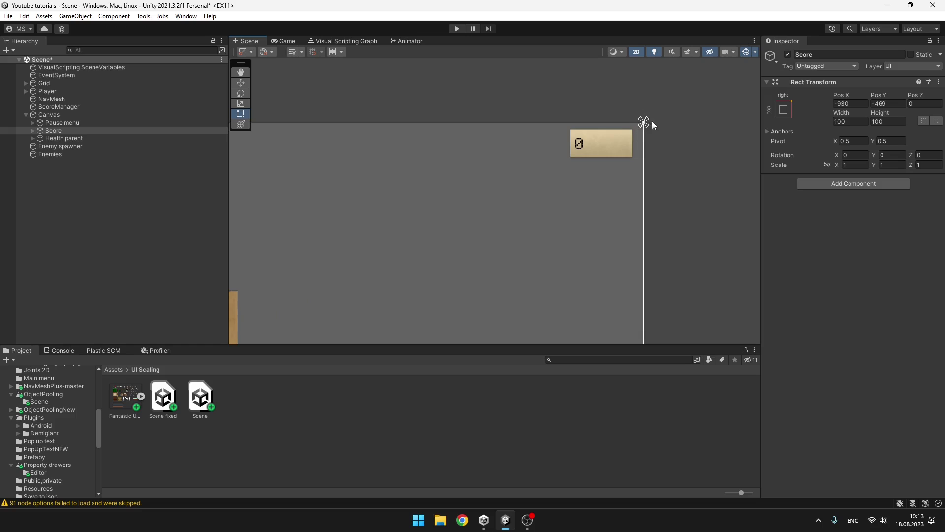
pyautogui.scroll(-2, 644, 123)
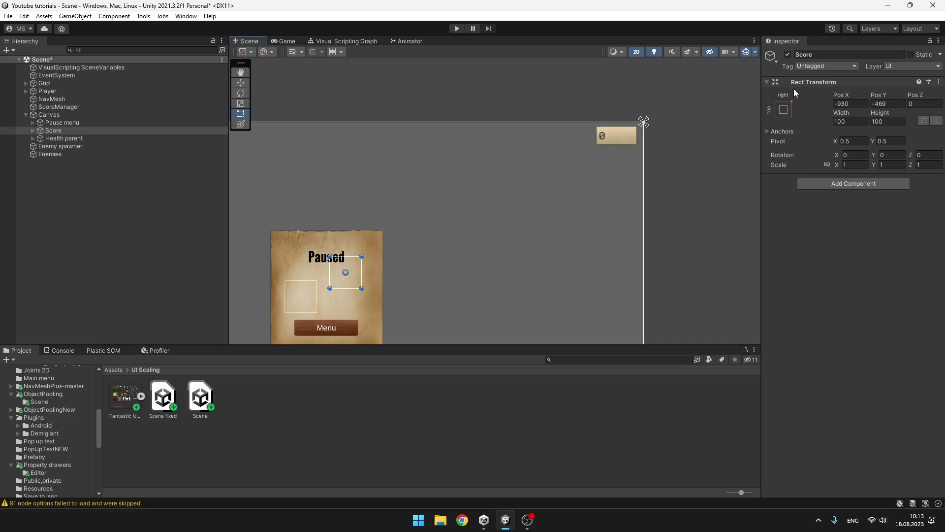
pyautogui.scroll(2, 642, 118)
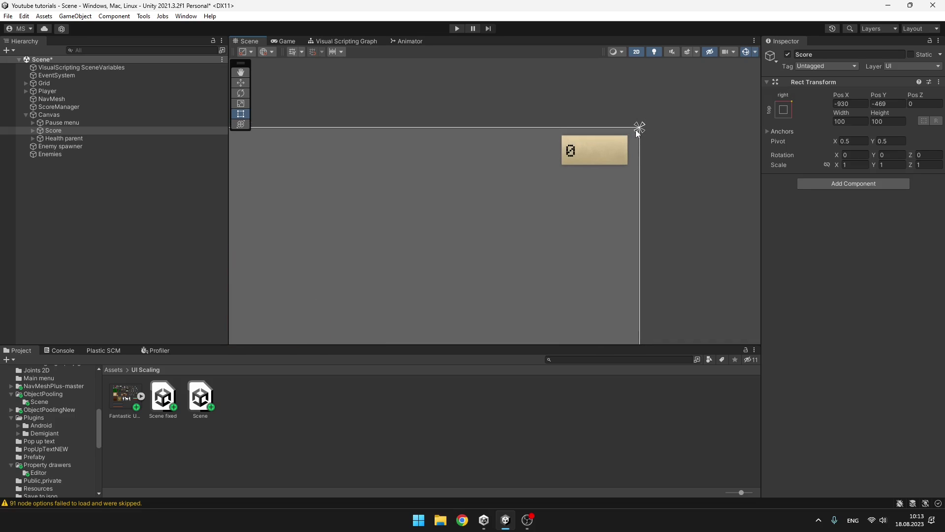
# - Spread the Score's anchors into a custom rectangle around the corners of the score panel
pyautogui.moveTo(639, 132); pyautogui.dragTo(559, 169)
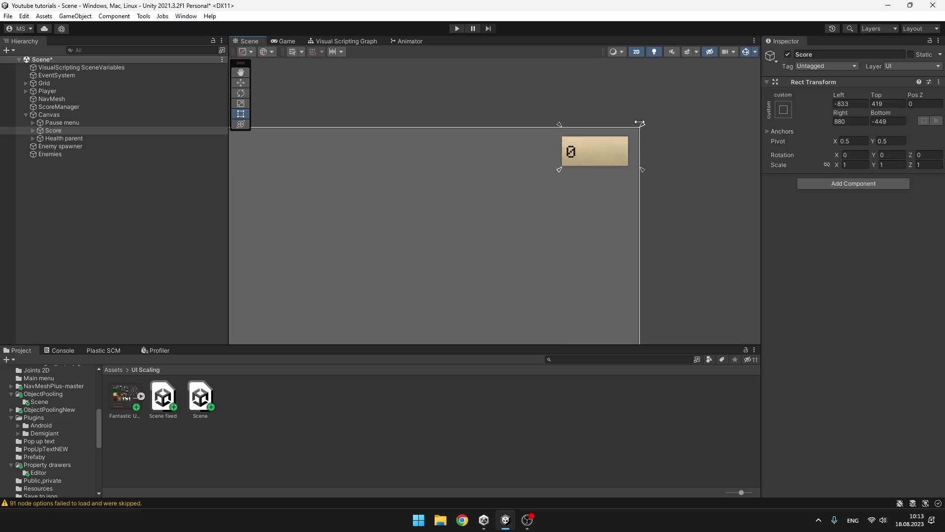
pyautogui.moveTo(639, 123)
pyautogui.mouseDown()
pyautogui.moveTo(646, 130)
pyautogui.moveTo(632, 137)
pyautogui.mouseUp()
pyautogui.scroll(-2, 473, 178)
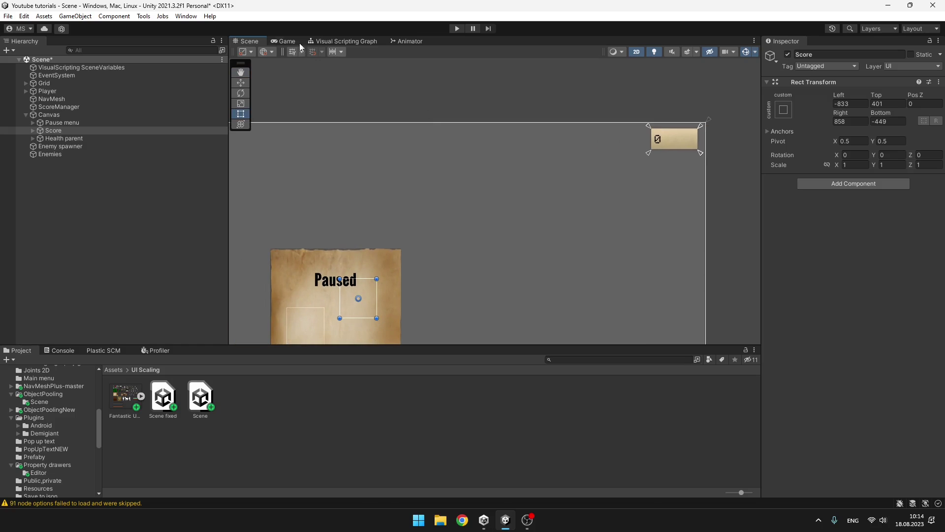
# - Check the Score's custom anchoring in the Game view at several view sizes
pyautogui.click(284, 41)
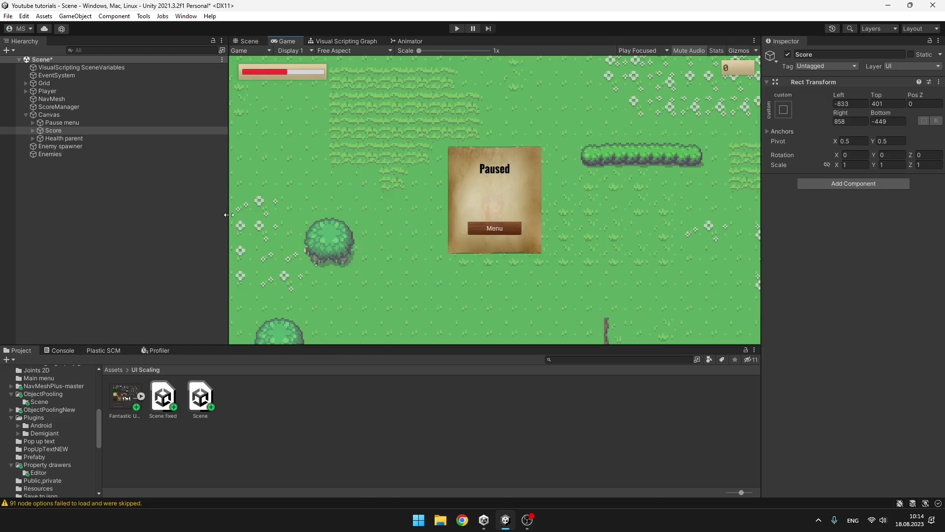
pyautogui.moveTo(229, 215); pyautogui.dragTo(247, 208)
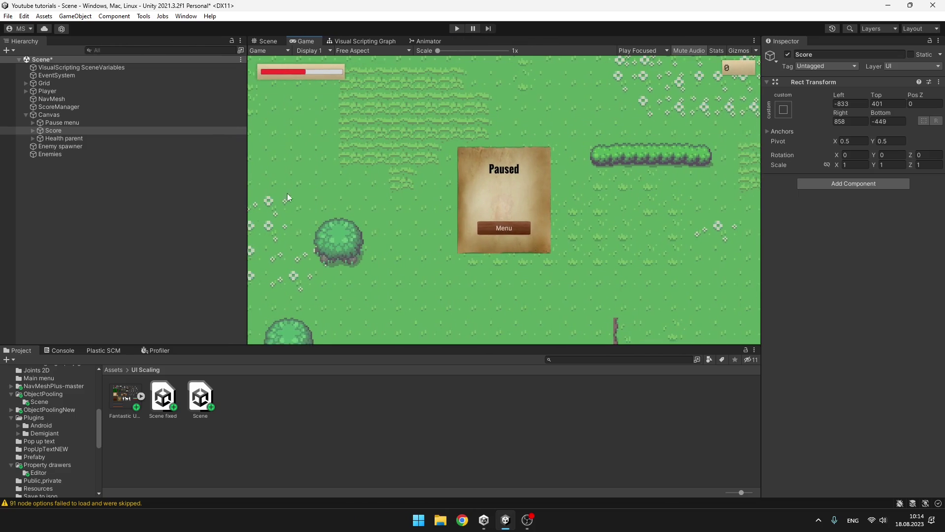
pyautogui.click(783, 109)
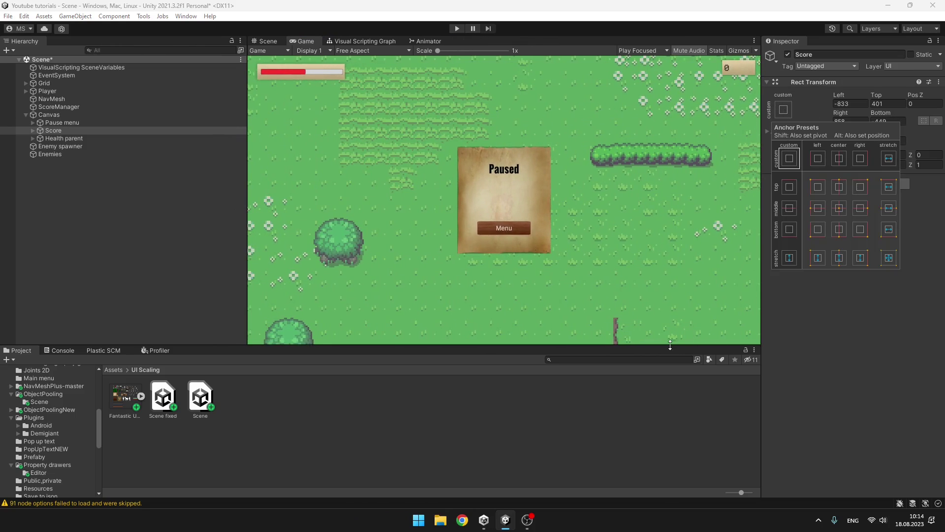
pyautogui.moveTo(669, 344); pyautogui.dragTo(649, 345)
pyautogui.moveTo(248, 257); pyautogui.dragTo(272, 256)
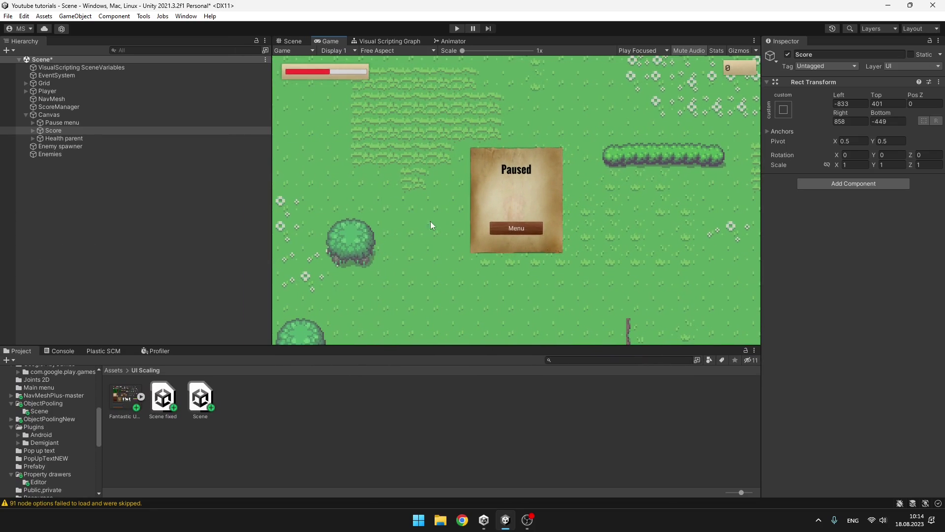
# - Apply the top-right anchor preset to the Score and resize the Game view to check it
pyautogui.click(784, 111)
pyautogui.click(864, 190)
pyautogui.moveTo(272, 226); pyautogui.dragTo(182, 223)
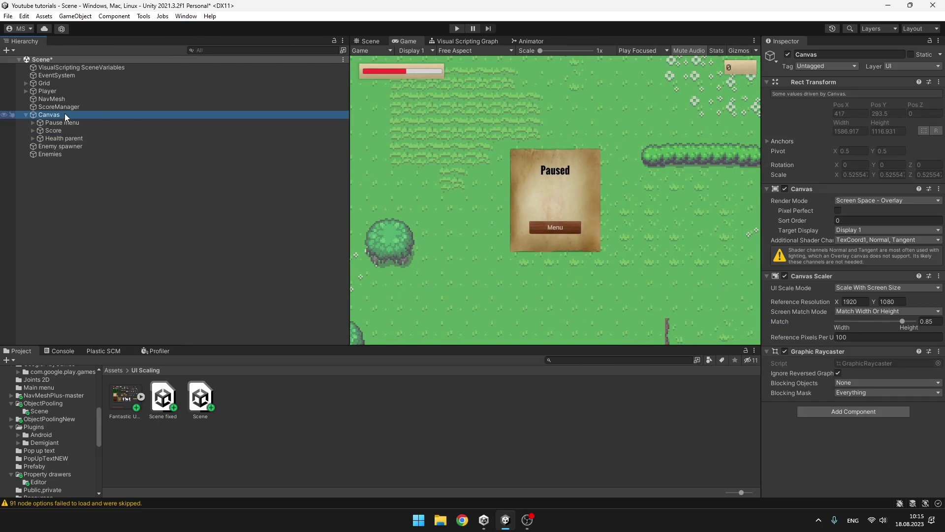
# - Set the Canvas Scaler's Match to 0 (Width) on the Canvas and test the UI in a narrow and a wide Game view
pyautogui.click(938, 189)
pyautogui.click(776, 323)
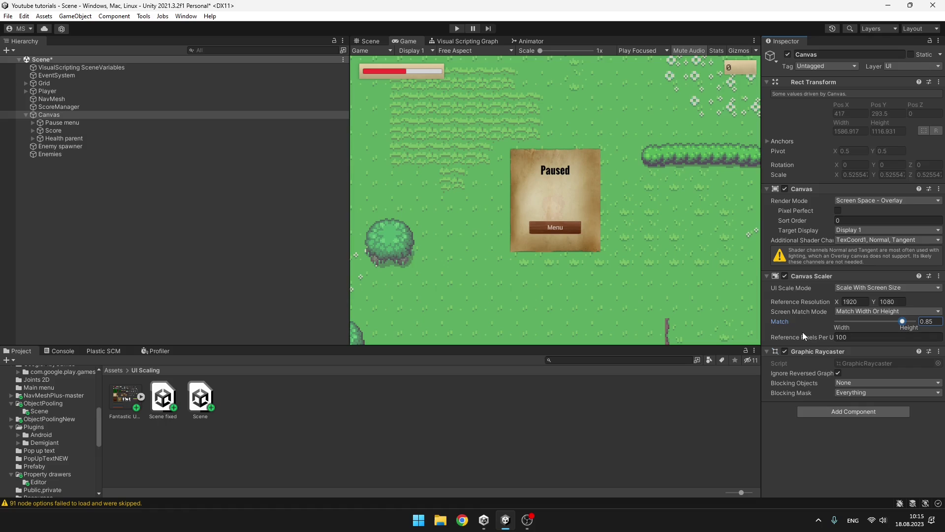
pyautogui.click(926, 321)
pyautogui.moveTo(900, 321); pyautogui.dragTo(820, 326)
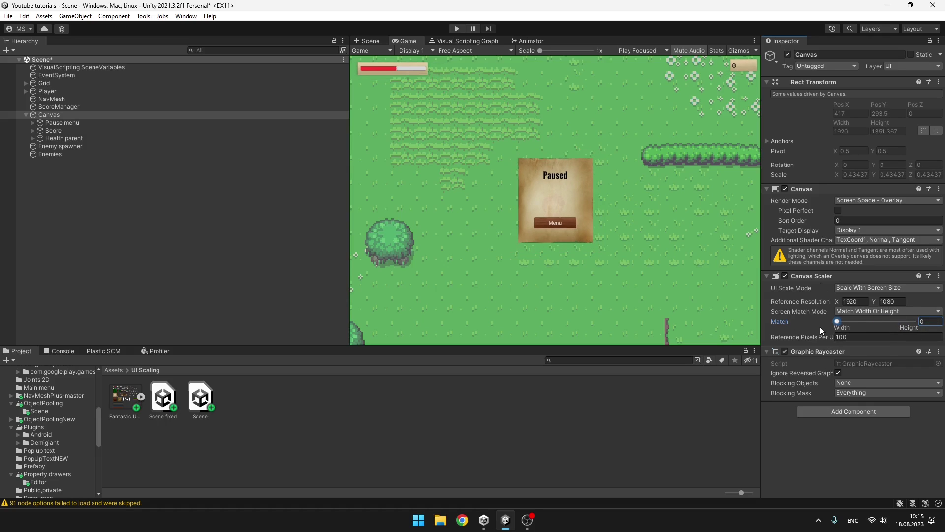
pyautogui.moveTo(350, 275); pyautogui.dragTo(618, 197)
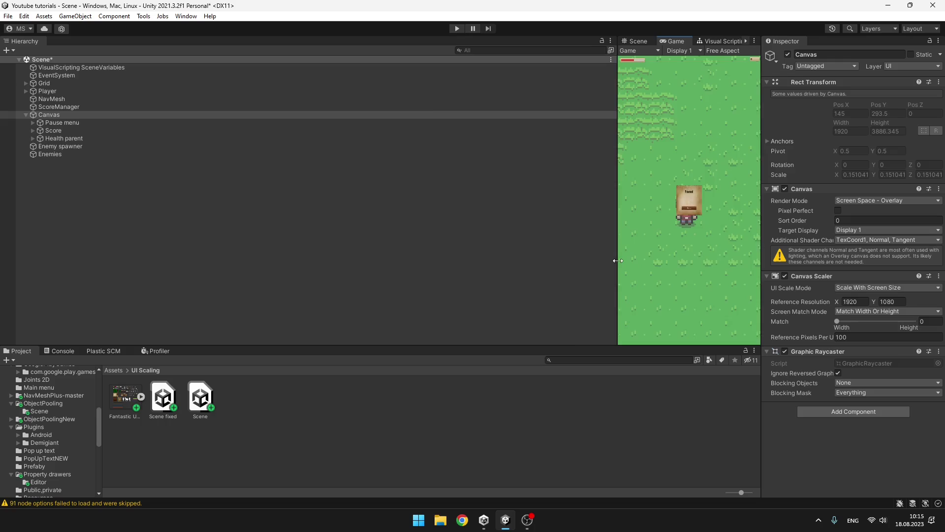
pyautogui.moveTo(617, 260); pyautogui.dragTo(220, 251)
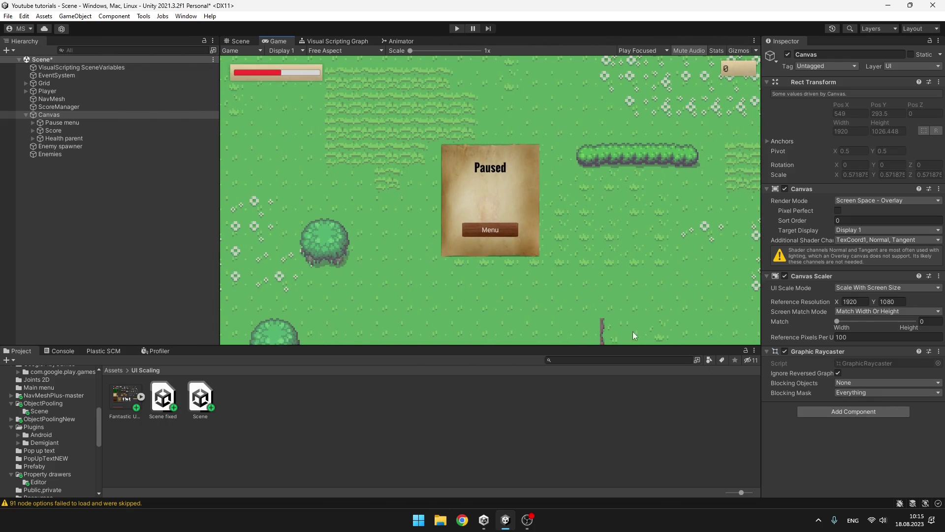
# - Set the Canvas Scaler's Match to 0.85 and check the UI in a narrow, a wide and a maximized Game view
pyautogui.moveTo(882, 320); pyautogui.dragTo(899, 321)
pyautogui.write('0.85')
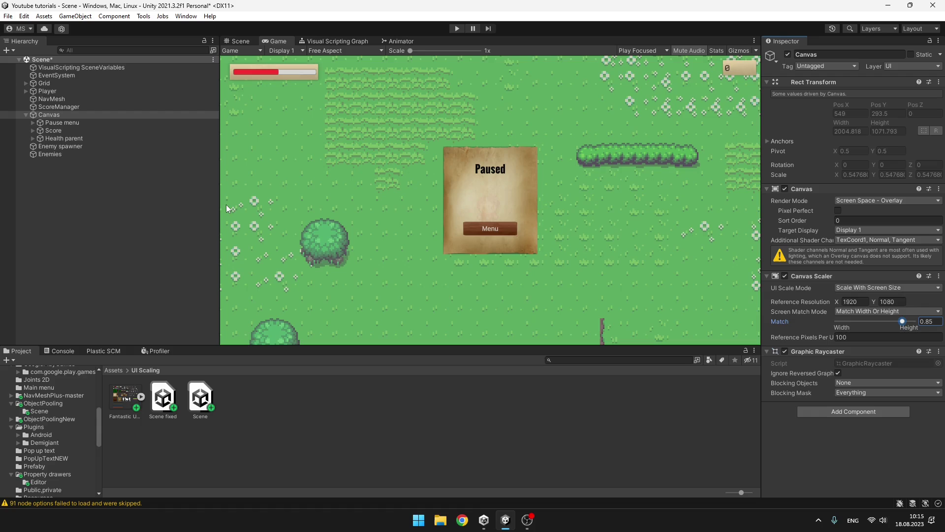
pyautogui.moveTo(221, 203); pyautogui.dragTo(617, 207)
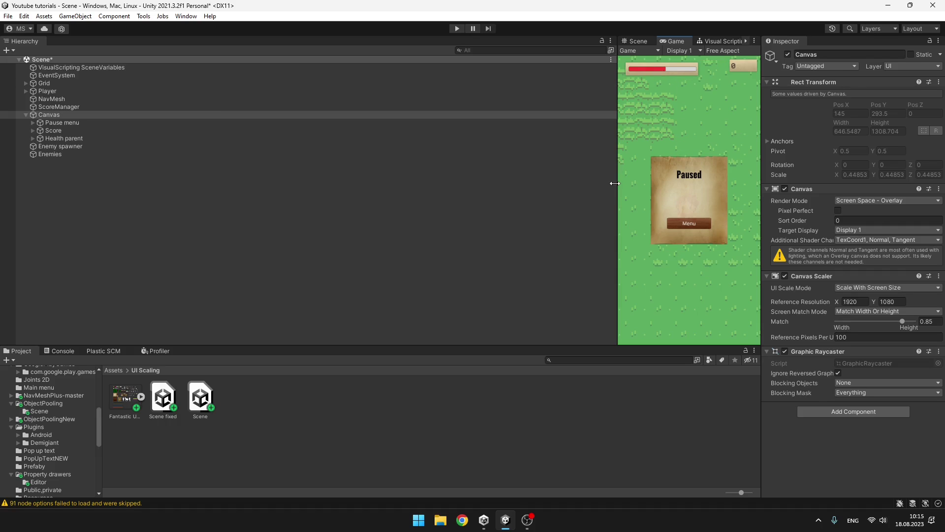
pyautogui.moveTo(614, 183); pyautogui.dragTo(197, 183)
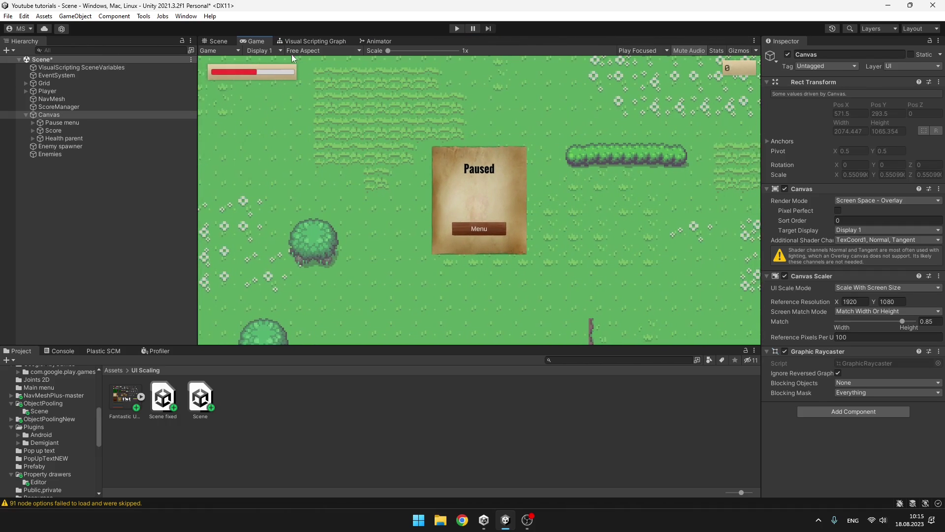
pyautogui.doubleClick(262, 42)
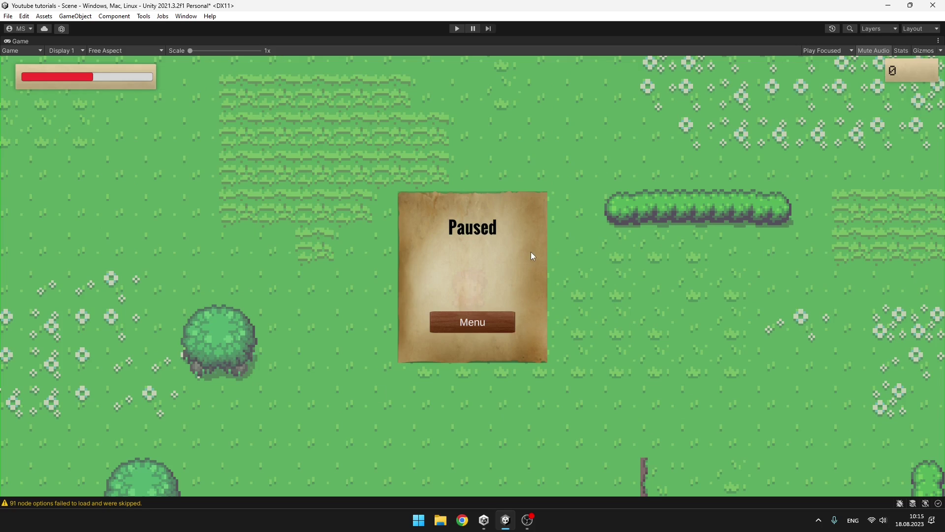